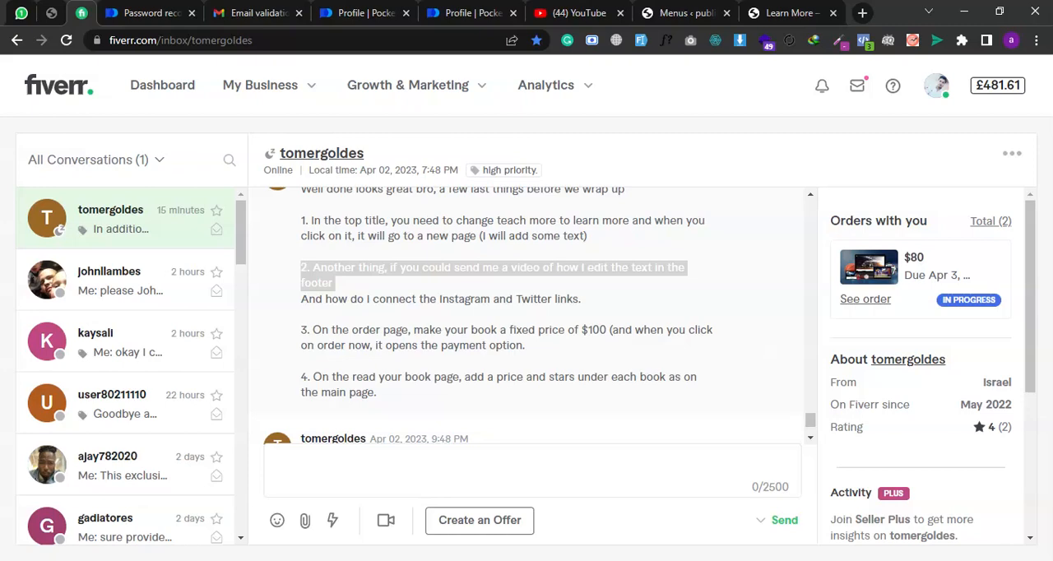
# - View the footer of the Learn More page, and open the Widgets settings in the site's WordPress dashboard
pyautogui.click(805, 10)
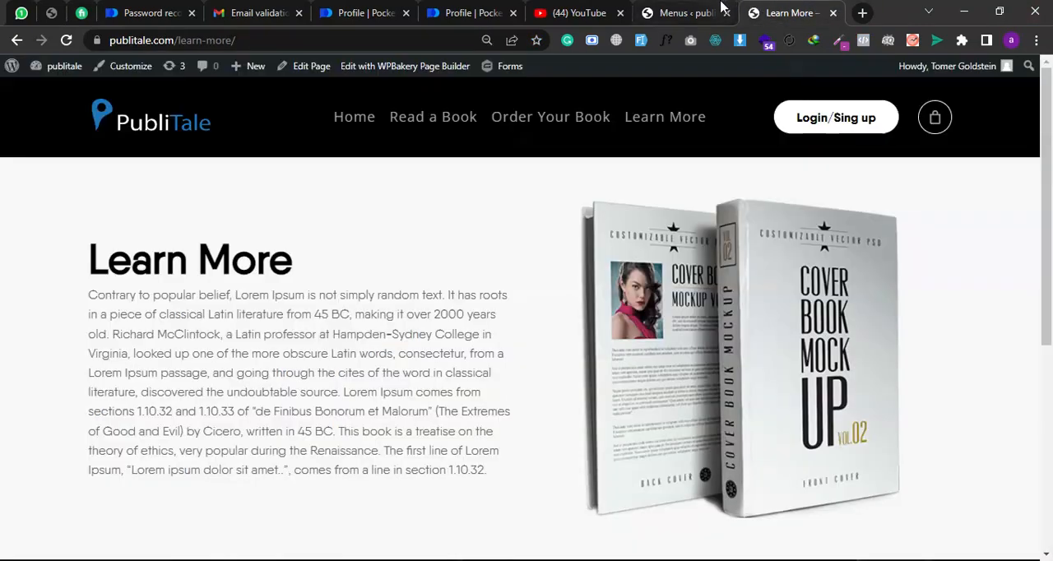
pyautogui.scroll(-5, 712, 265)
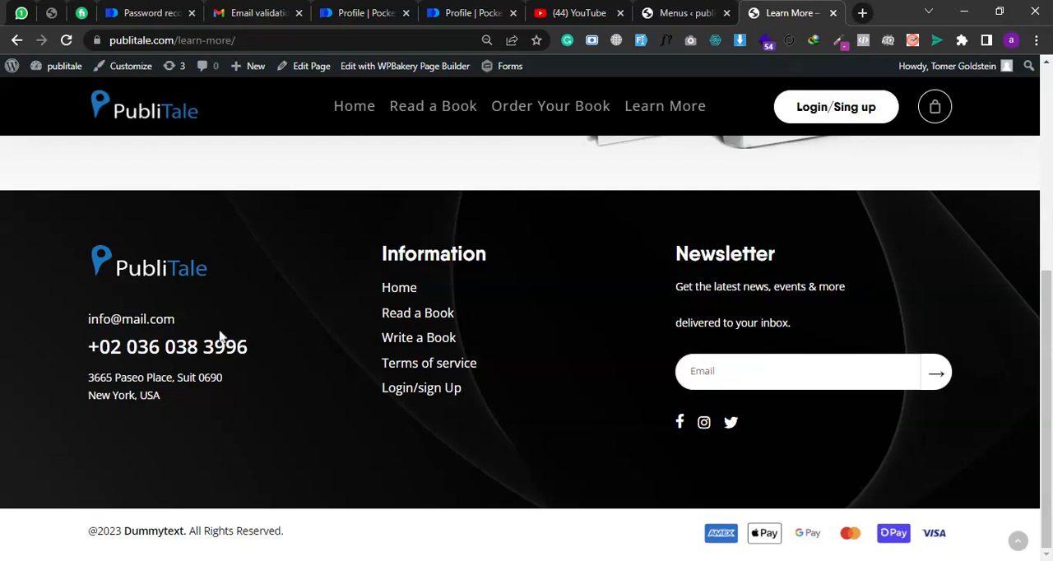
pyautogui.click(678, 12)
pyautogui.scroll(-2, 51, 362)
pyautogui.scroll(-1, 47, 364)
pyautogui.scroll(3, 56, 265)
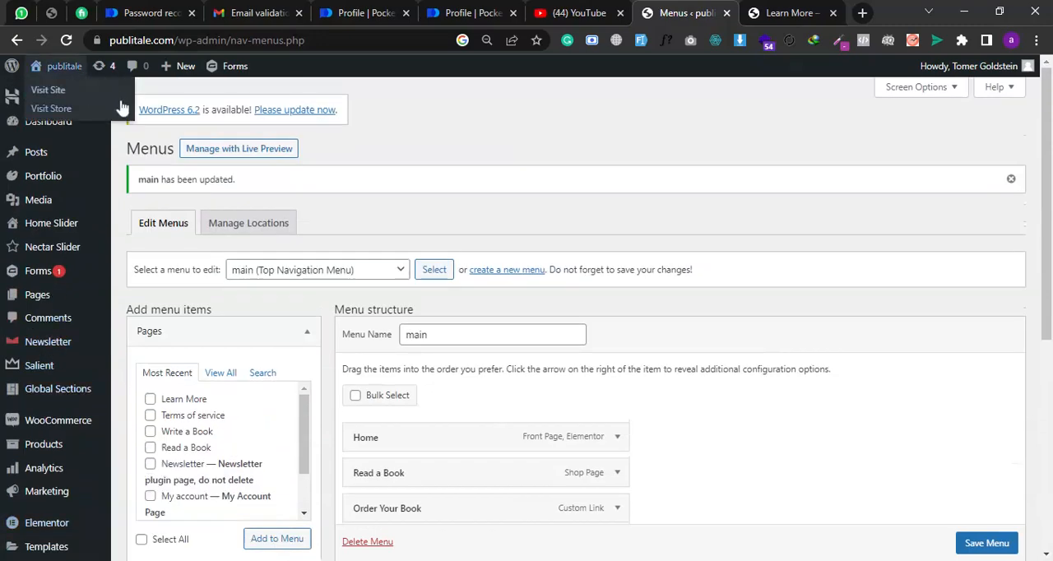
pyautogui.moveTo(33, 234)
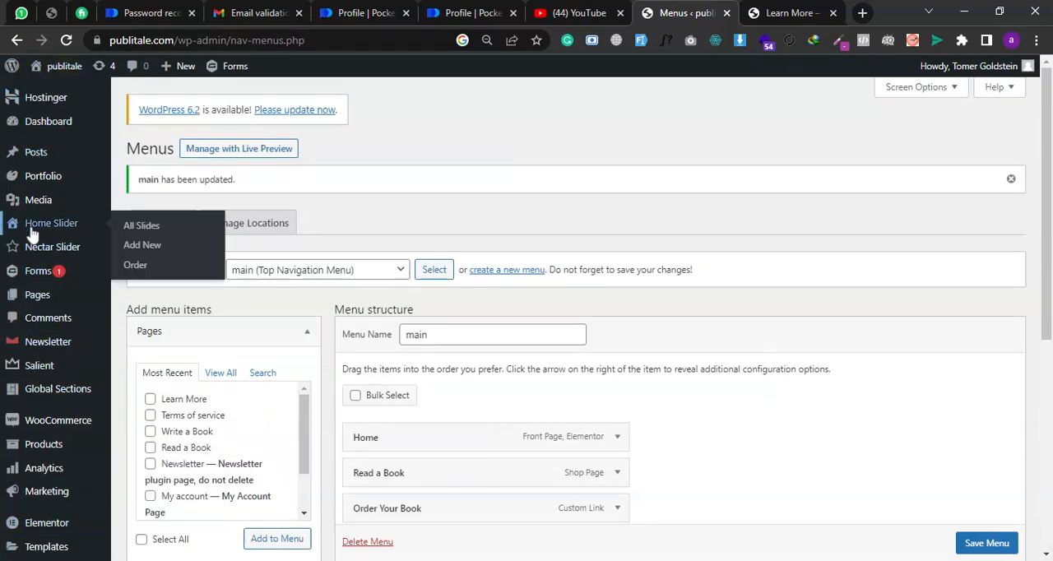
pyautogui.scroll(-5, 41, 197)
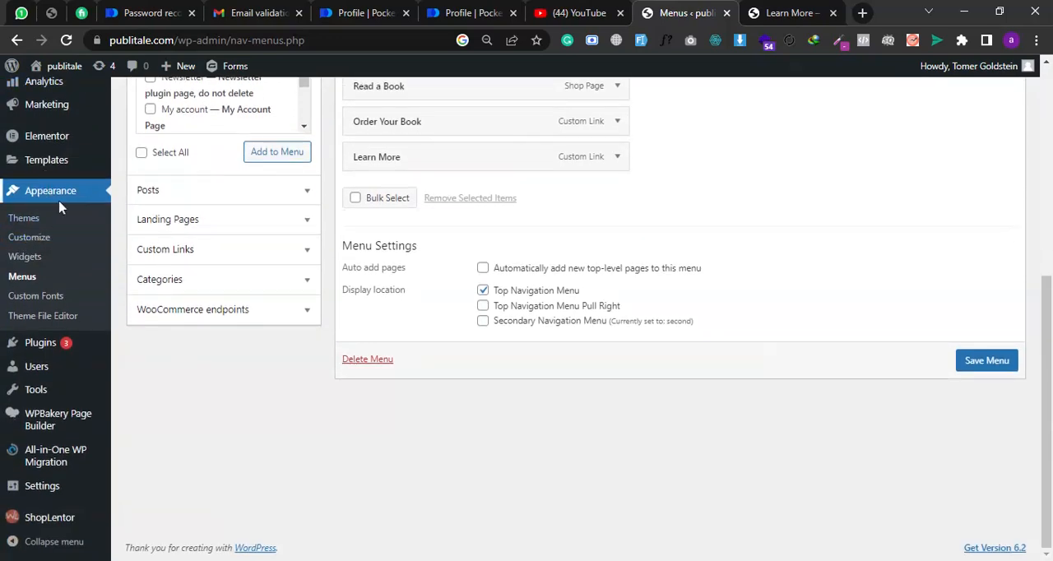
pyautogui.click(29, 261)
# - Check the live footer and expand the Footer Area 1, Footer Area 2 and Footer Area 3 widget sections
pyautogui.click(768, 21)
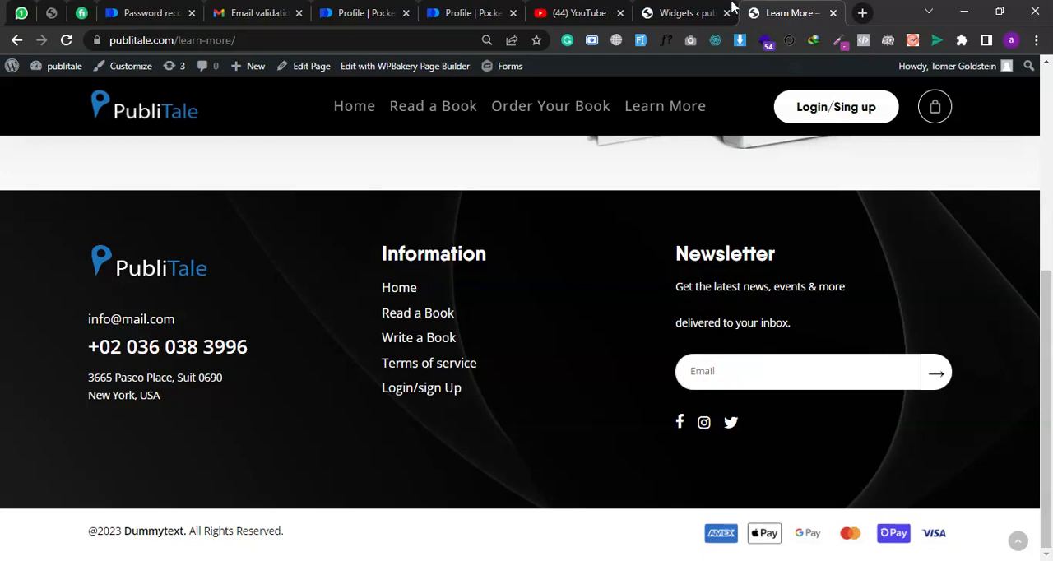
pyautogui.click(687, 13)
pyautogui.scroll(-1, 688, 162)
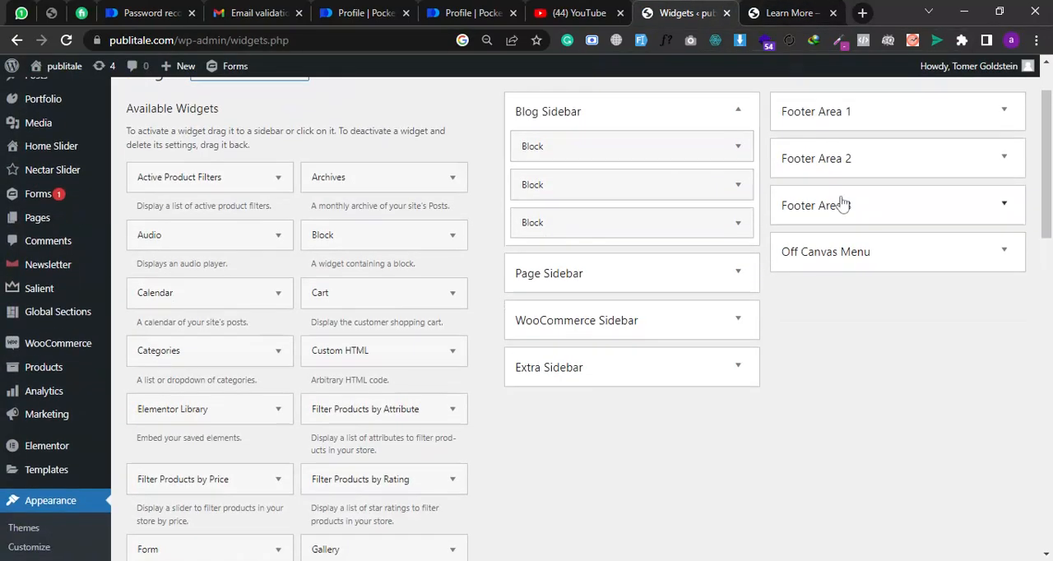
pyautogui.click(832, 124)
pyautogui.click(844, 251)
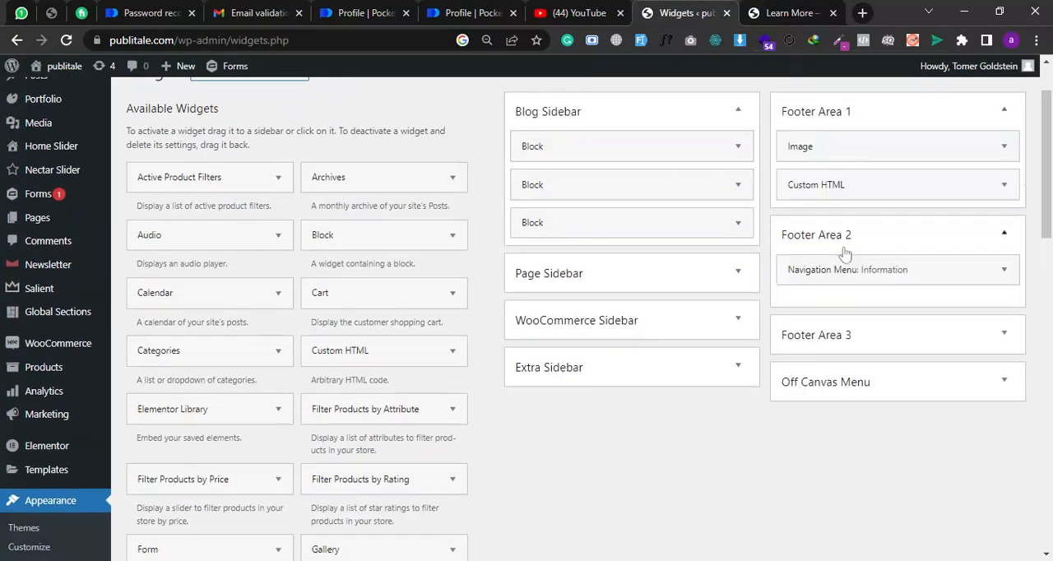
pyautogui.click(845, 337)
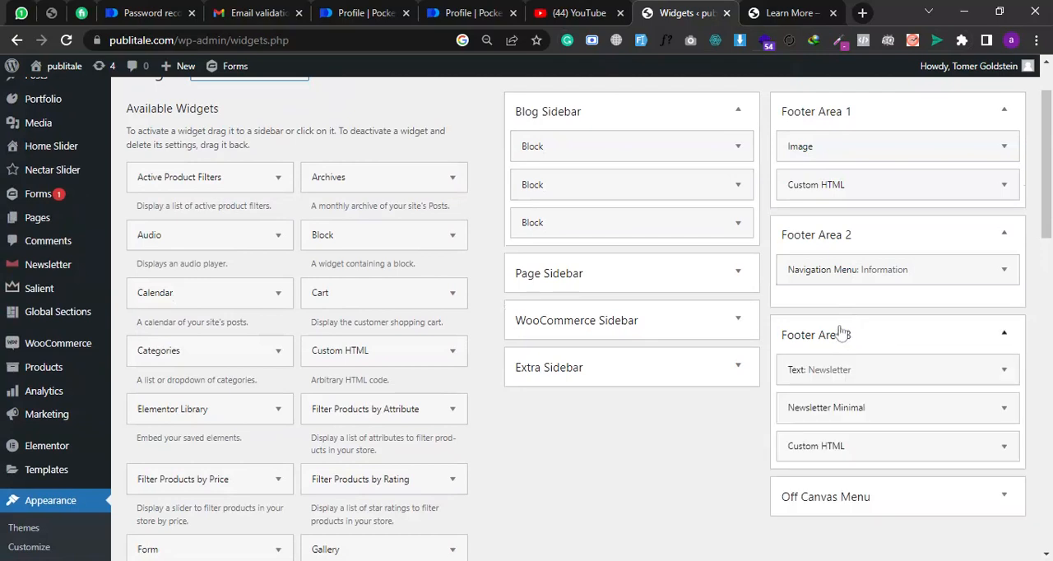
# - Open the Custom HTML widget in Footer Area 1 and compare its phone number line with the live footer
pyautogui.click(835, 186)
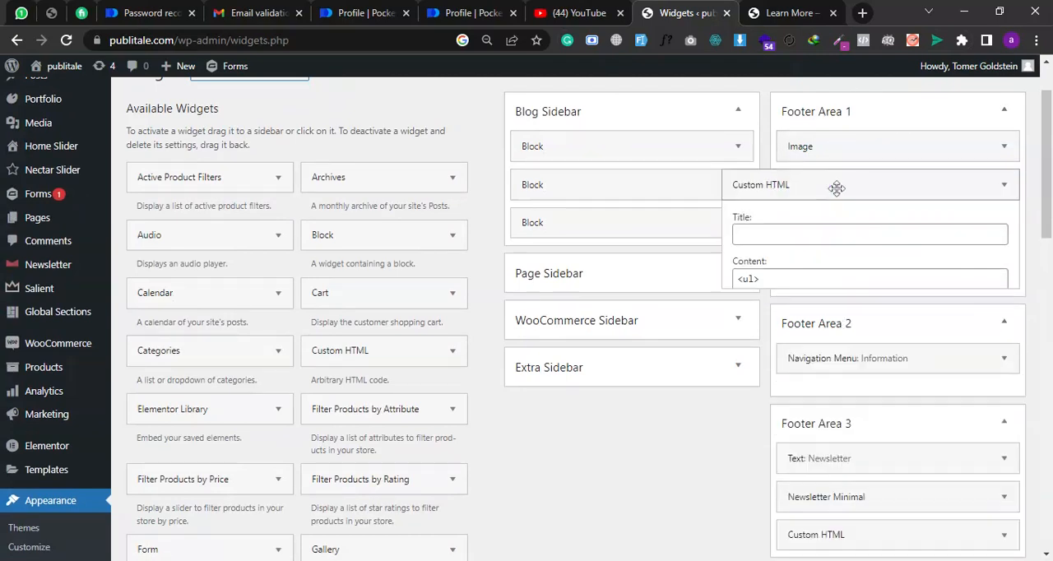
pyautogui.moveTo(817, 333); pyautogui.dragTo(901, 318)
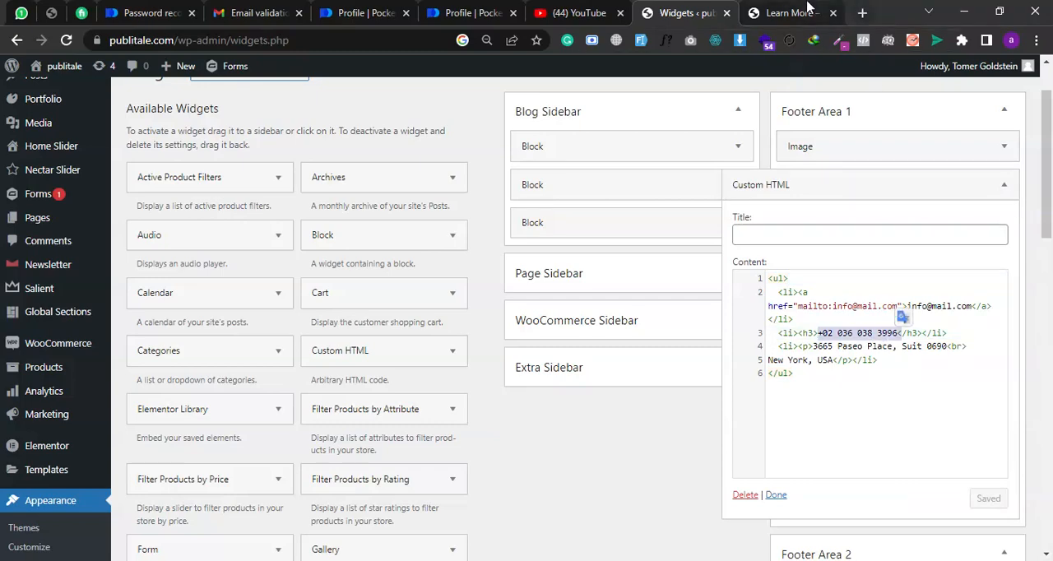
pyautogui.click(810, 12)
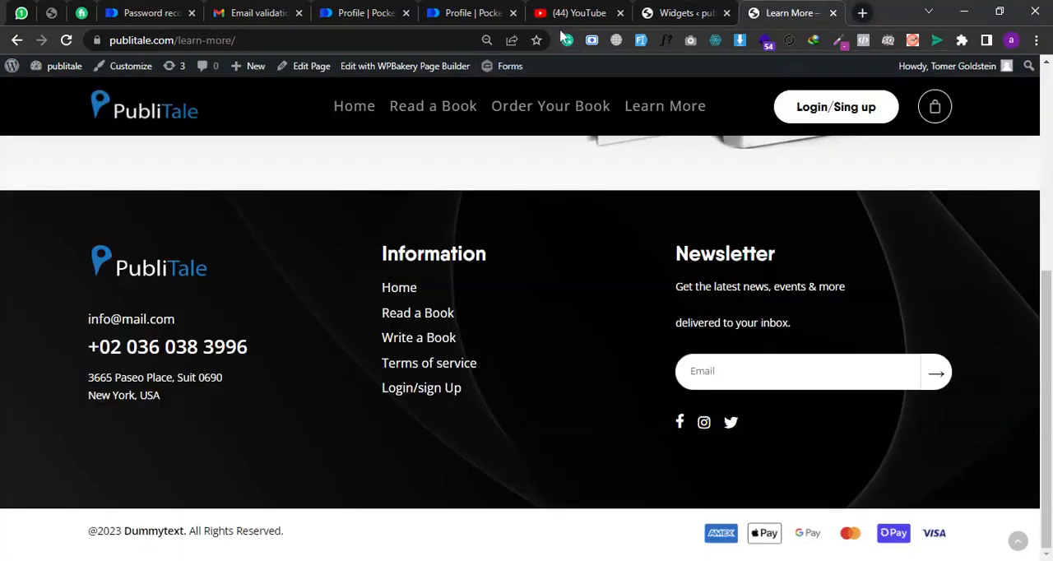
pyautogui.click(674, 13)
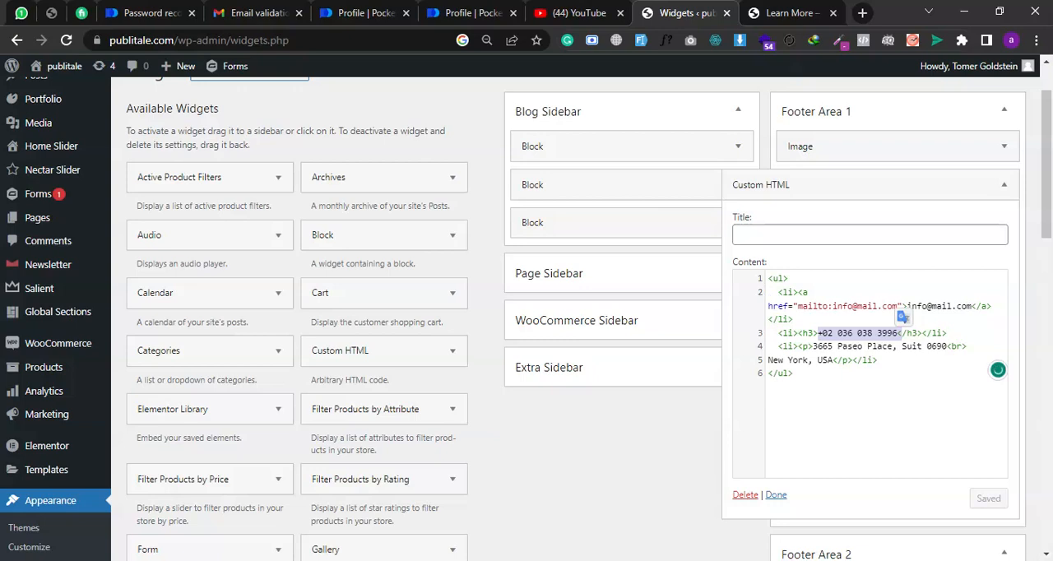
# - Examine the visible e-mail text and the mailto address in the Custom HTML code
pyautogui.tripleClick(928, 306)
pyautogui.click(916, 306)
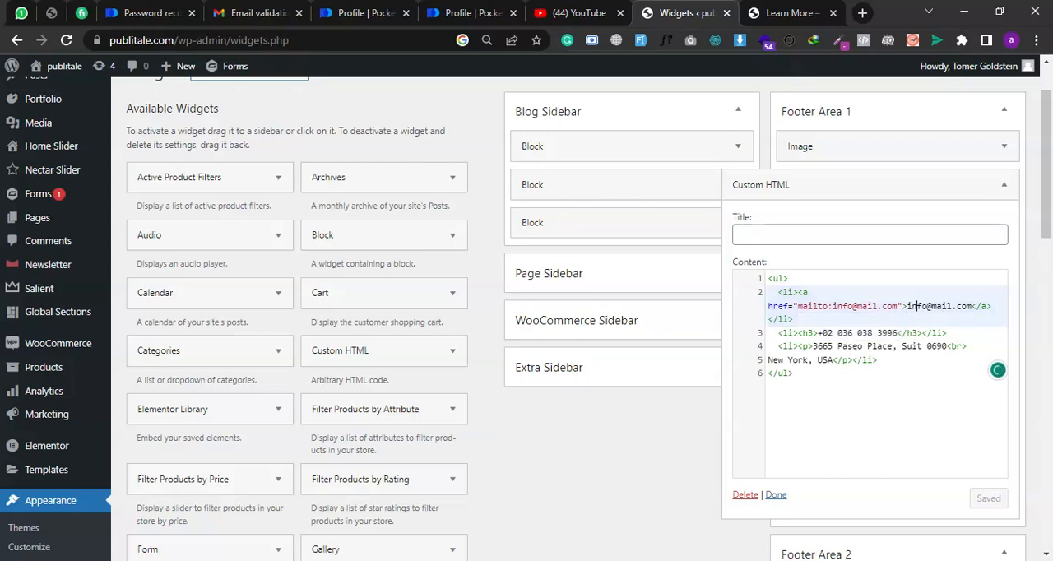
pyautogui.moveTo(907, 306); pyautogui.dragTo(966, 306)
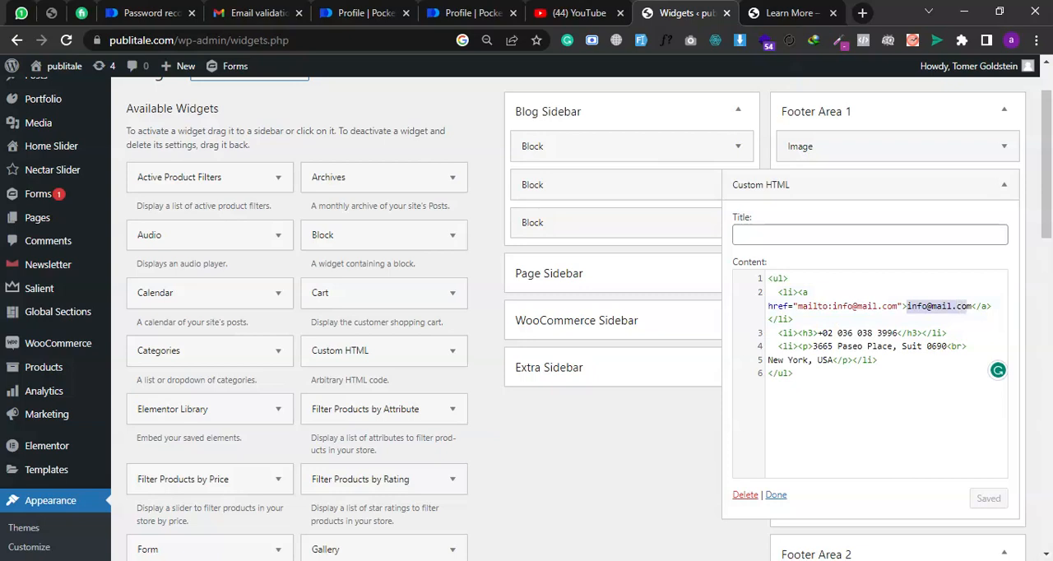
pyautogui.click(968, 306)
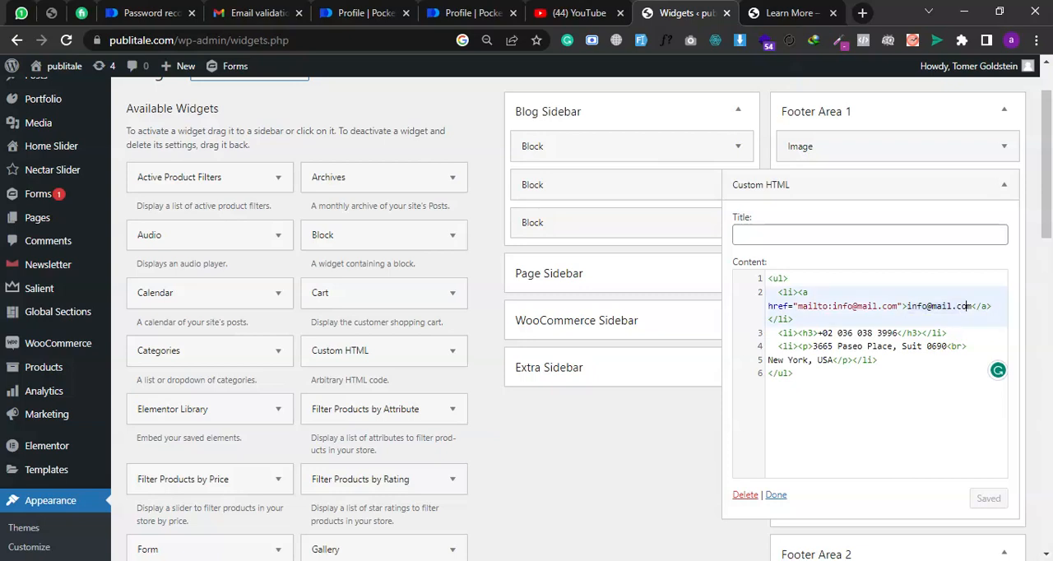
pyautogui.click(902, 306)
pyautogui.moveTo(898, 306); pyautogui.dragTo(832, 306)
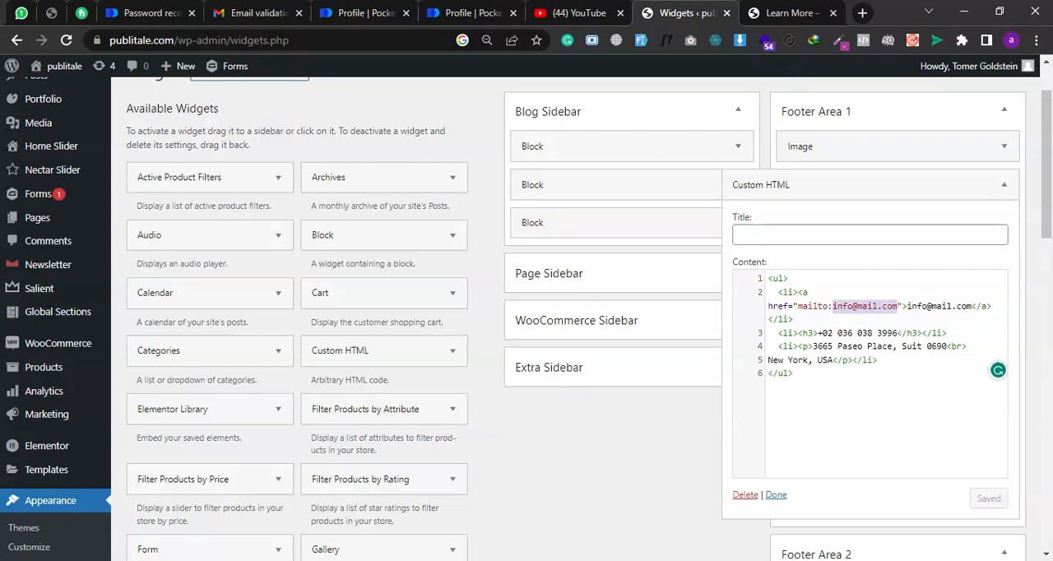
pyautogui.click(907, 306)
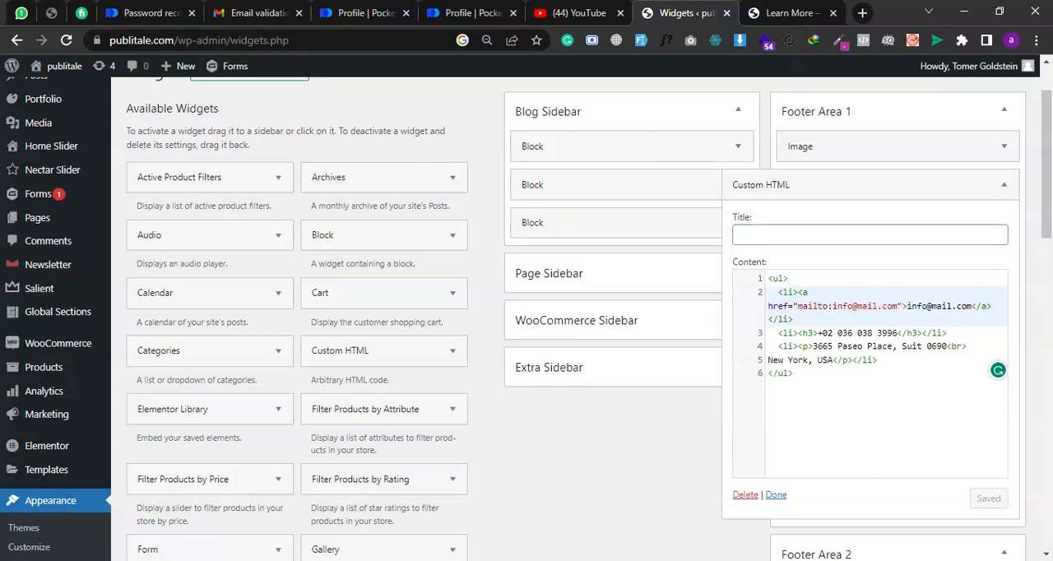
# - Compare the address line in the Custom HTML code with the address in the live page footer
pyautogui.click(821, 347)
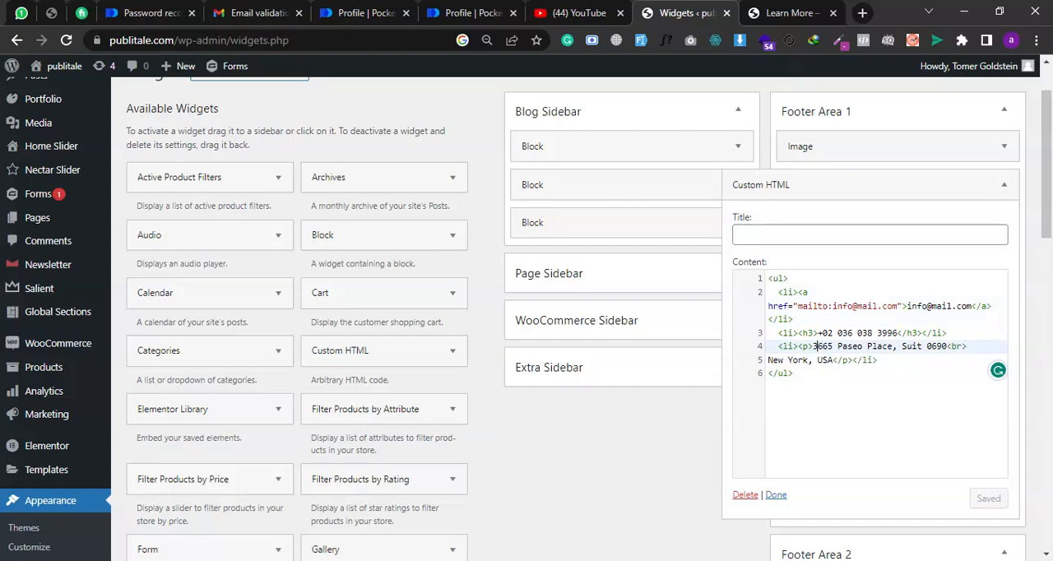
pyautogui.click(783, 12)
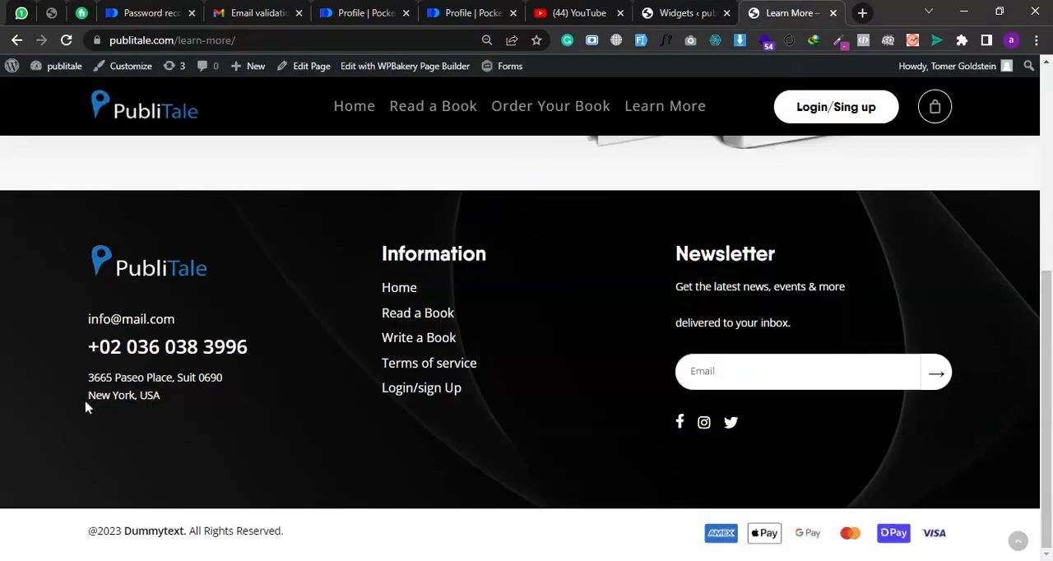
pyautogui.click(685, 13)
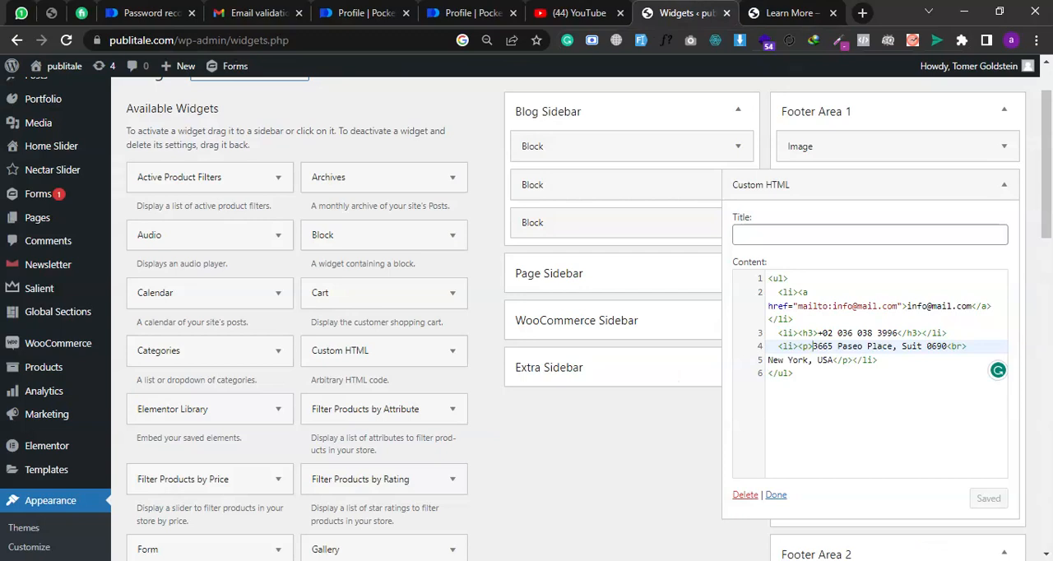
# - Replace the postal address in the Custom HTML paragraph with "hello my name is" and a first name, keeping the closing p tag intact
pyautogui.hotkey('shift', 'Down')
pyautogui.hotkey('shift', 'Right')
pyautogui.hotkey('shift', 'Right')
pyautogui.hotkey('shift', 'Right')
pyautogui.hotkey('shift', 'Right')
pyautogui.hotkey('ctrl', 'c')
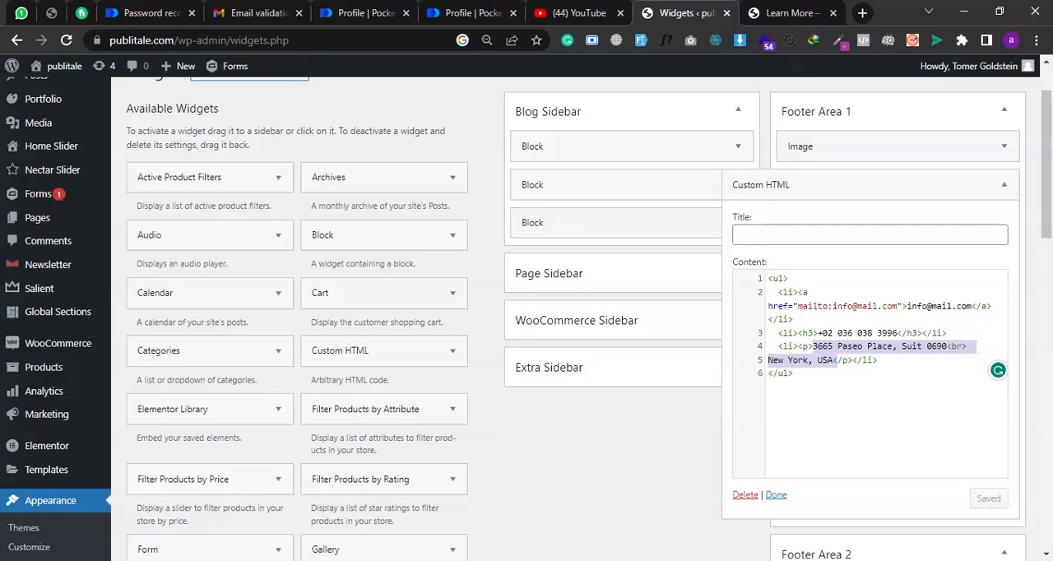
pyautogui.write('hek</p></li>')
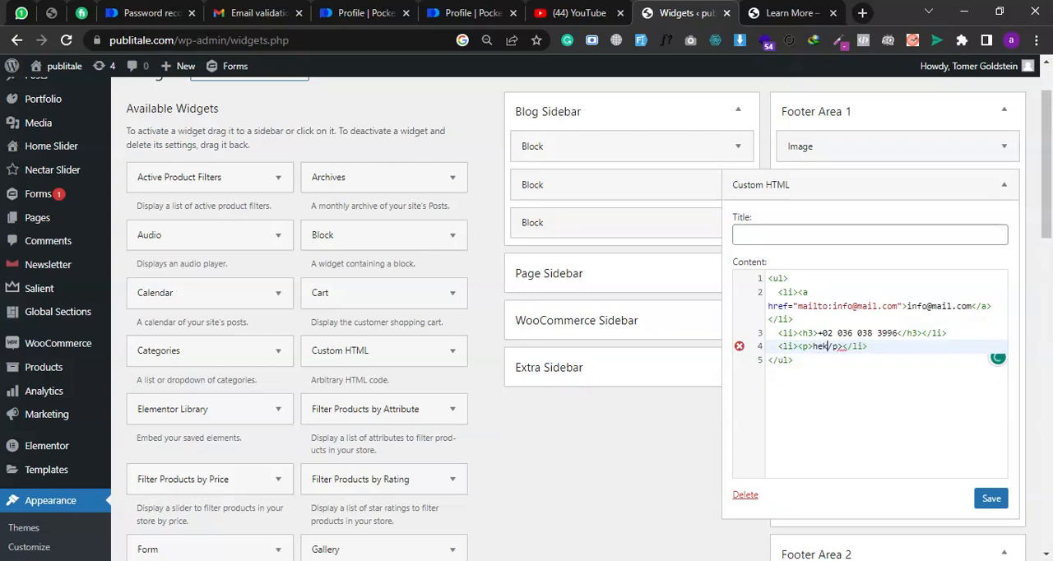
pyautogui.press('BackSpace')
pyautogui.write('llo my')
pyautogui.write(' name i s')
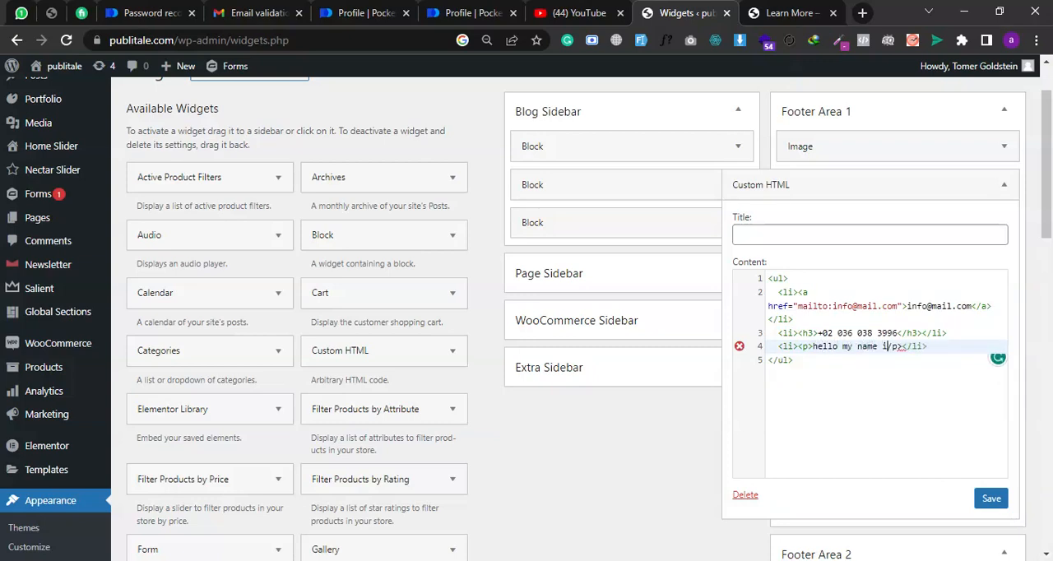
pyautogui.press('BackSpace')
pyautogui.press('BackSpace')
pyautogui.write('s azzi')
pyautogui.press('BackSpace')
pyautogui.press('BackSpace')
pyautogui.write('iz<')
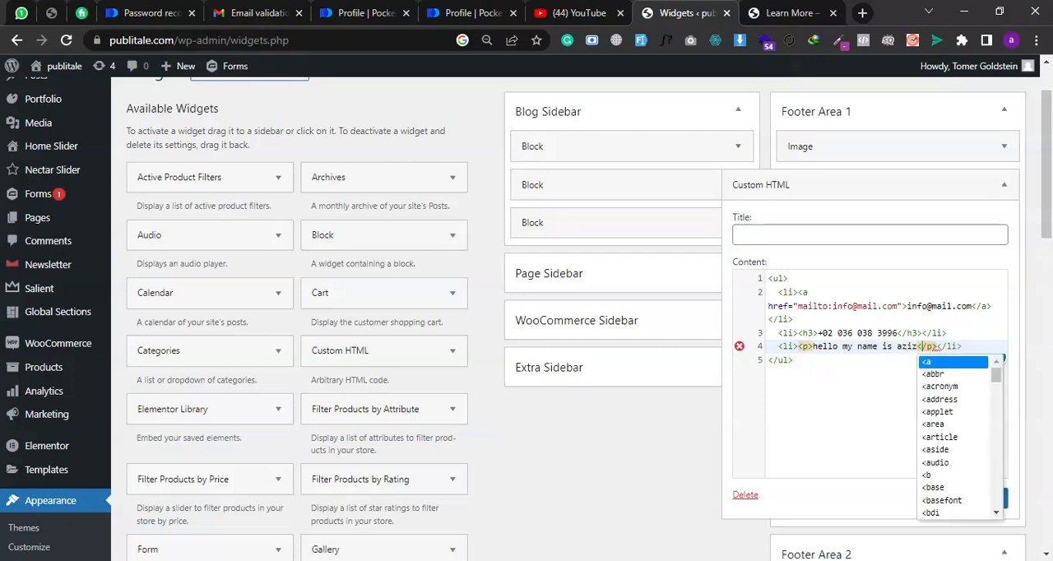
pyautogui.press('Escape')
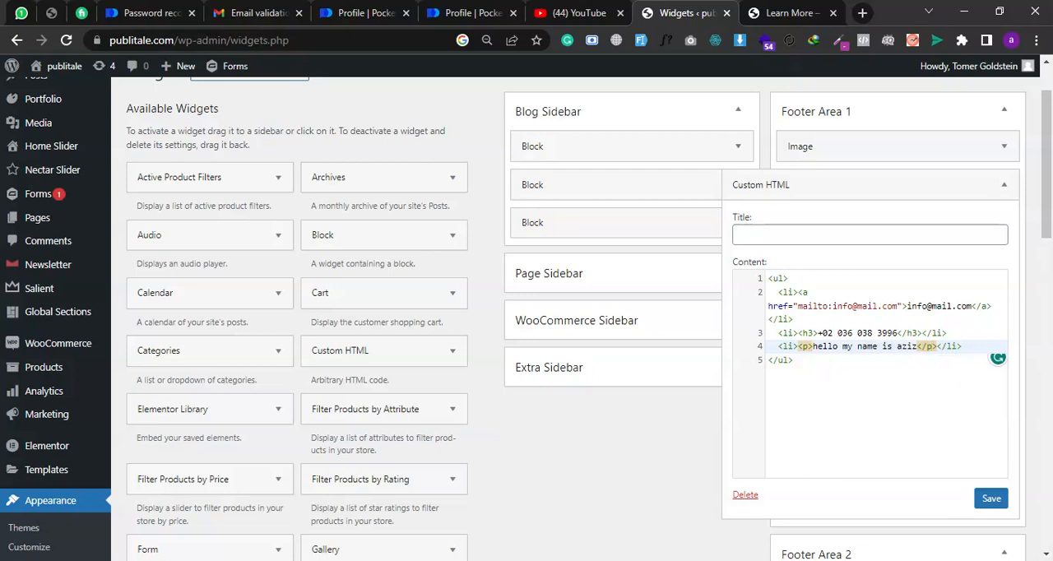
# - Highlight the closing and opening p tags around the new footer sentence
pyautogui.hotkey('ctrl', 'shift', 'Right')
pyautogui.hotkey('ctrl', 'shift', 'Right')
pyautogui.hotkey('ctrl', 'shift', 'Right')
pyautogui.hotkey('shift', 'Left')
pyautogui.hotkey('shift', 'Left')
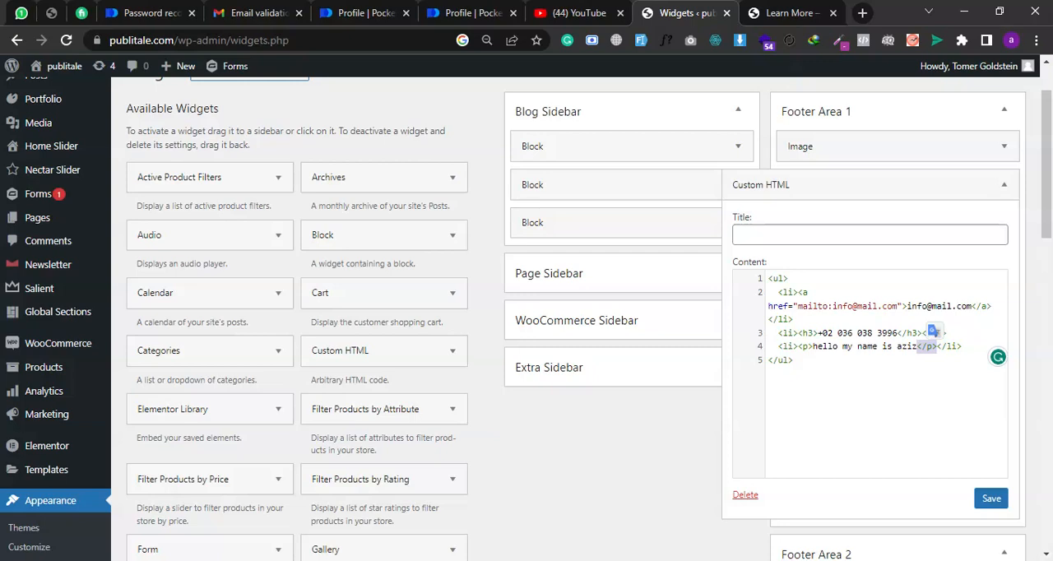
pyautogui.moveTo(812, 347); pyautogui.dragTo(798, 347)
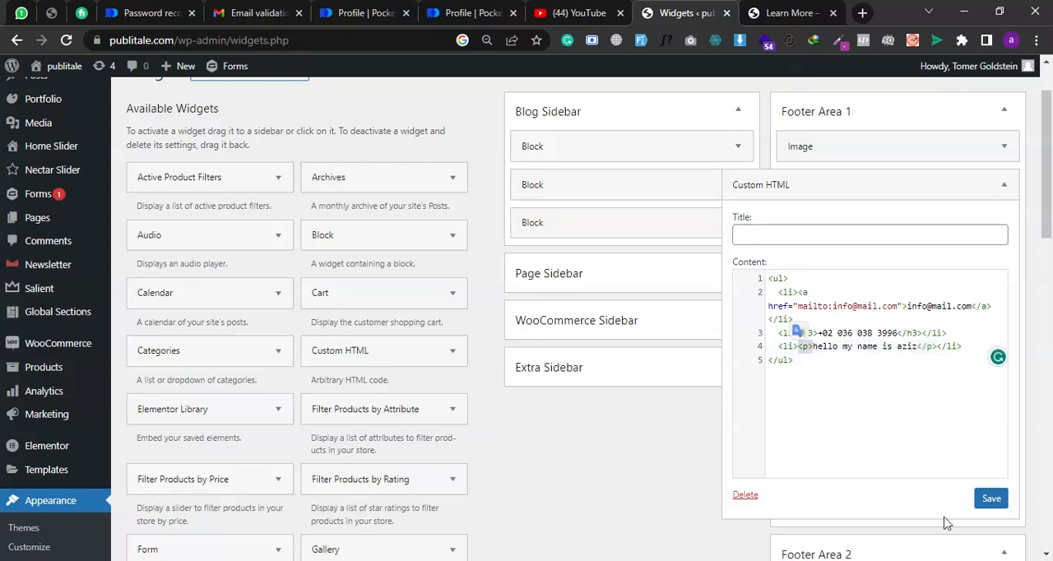
# - Save the Custom HTML widget and reload the Learn More page to check its footer
pyautogui.click(991, 500)
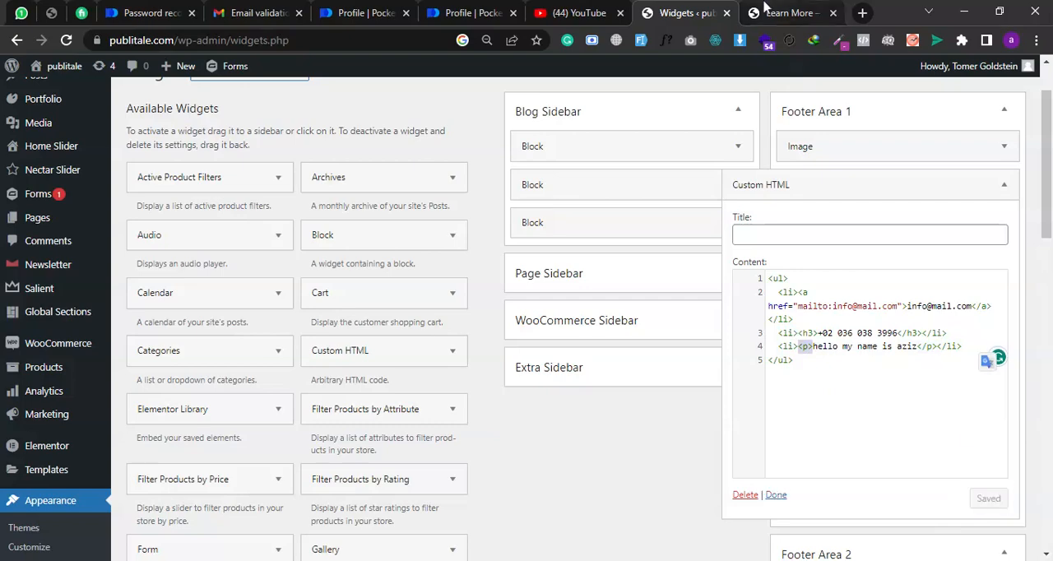
pyautogui.click(767, 12)
pyautogui.click(66, 40)
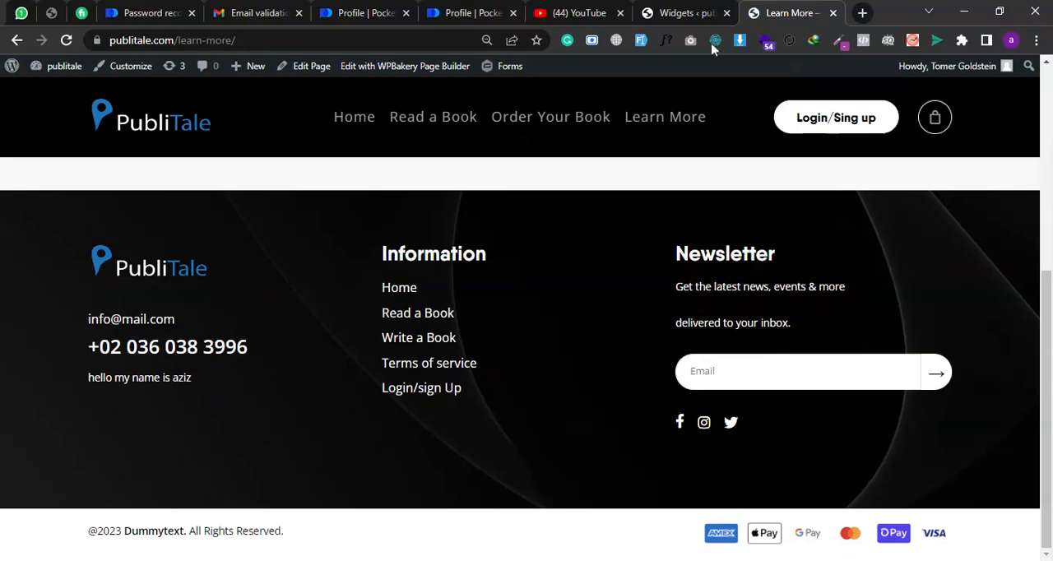
# - Paste the original postal address over the sample sentence in the Custom HTML paragraph and try to save the widget
pyautogui.click(683, 12)
pyautogui.click(820, 332)
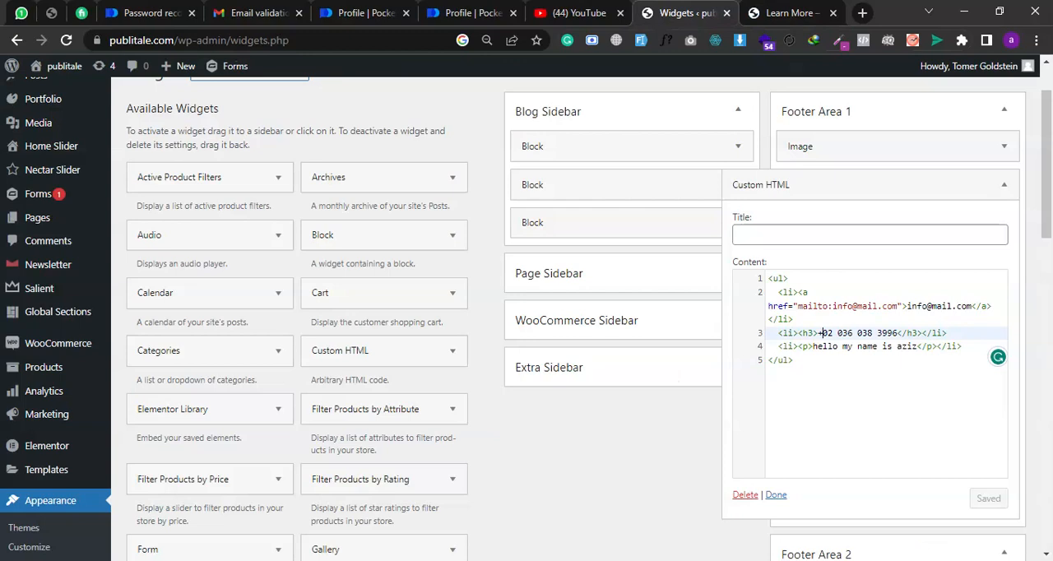
pyautogui.click(815, 345)
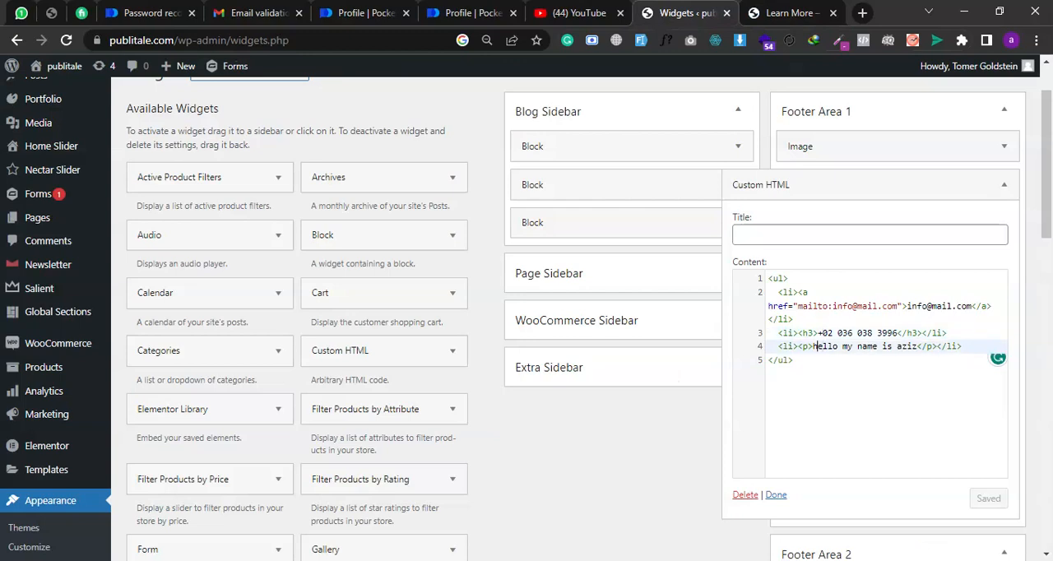
pyautogui.moveTo(814, 345); pyautogui.dragTo(916, 346)
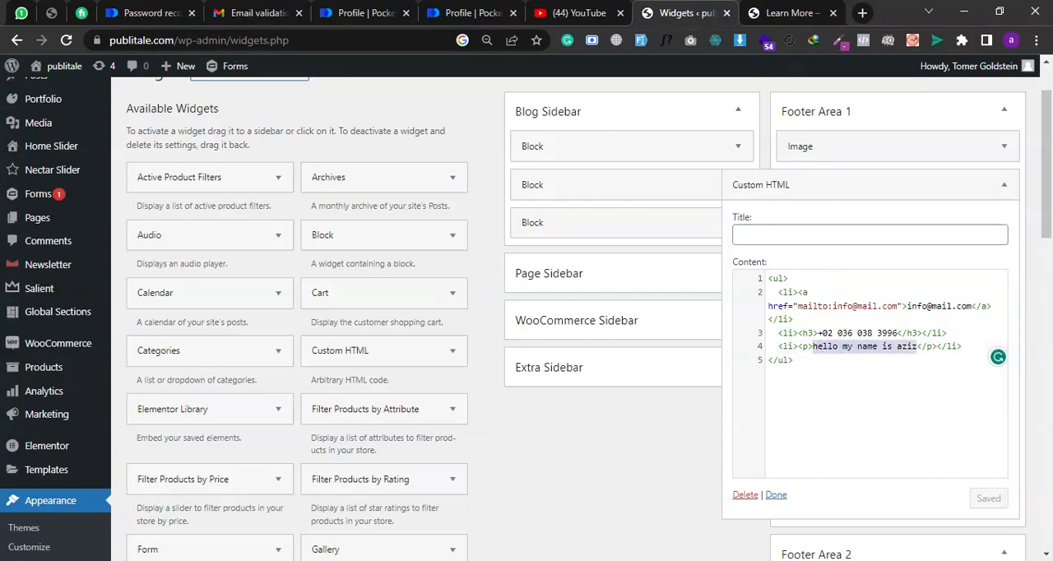
pyautogui.hotkey('ctrl', 'v')
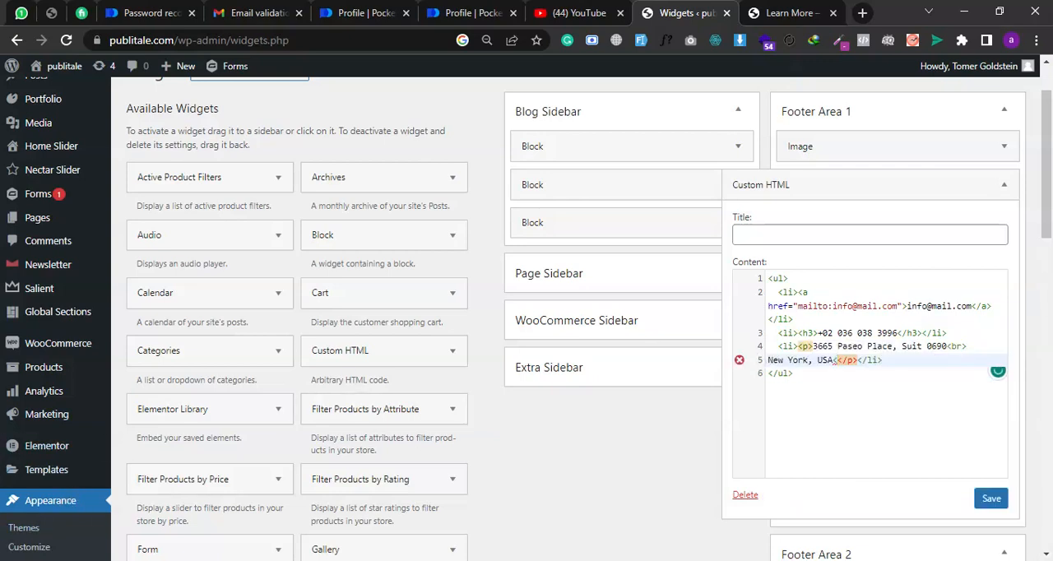
pyautogui.click(794, 319)
pyautogui.click(991, 498)
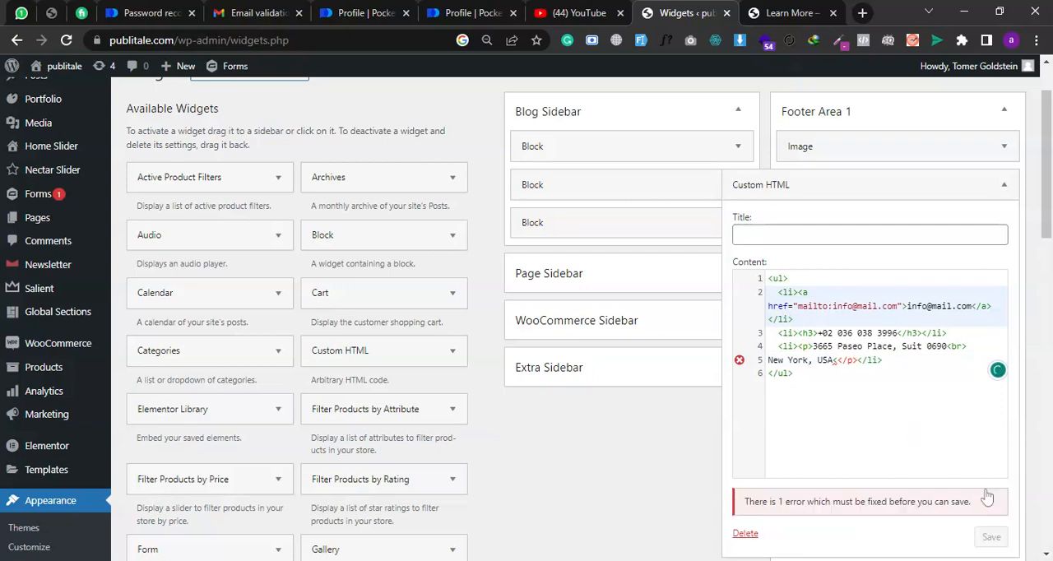
# - Remove the stray < before the closing p tag in the Footer Area 1 Custom HTML widget and save it
pyautogui.click(777, 10)
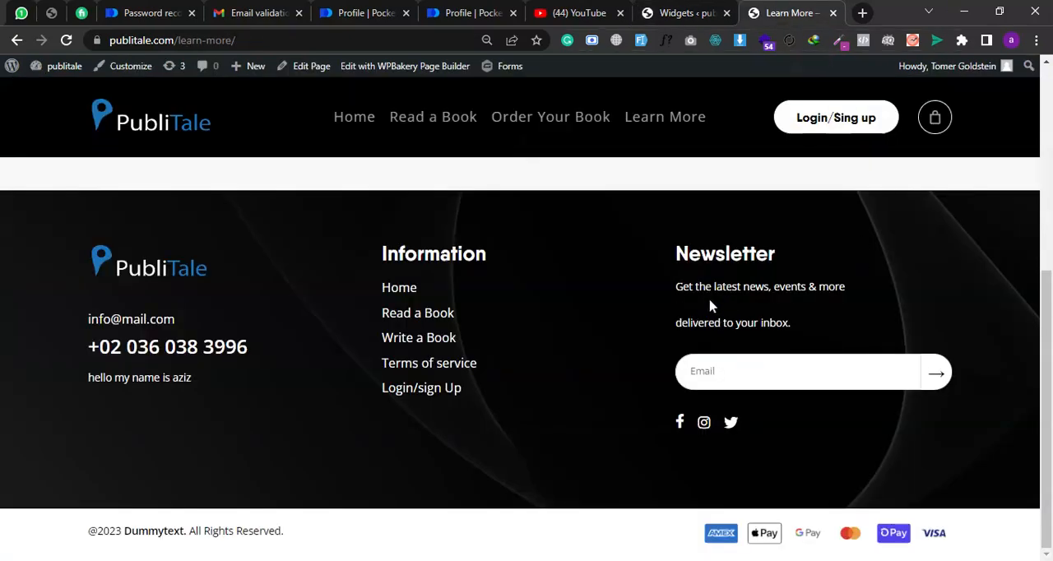
pyautogui.click(707, 10)
pyautogui.scroll(-3, 860, 313)
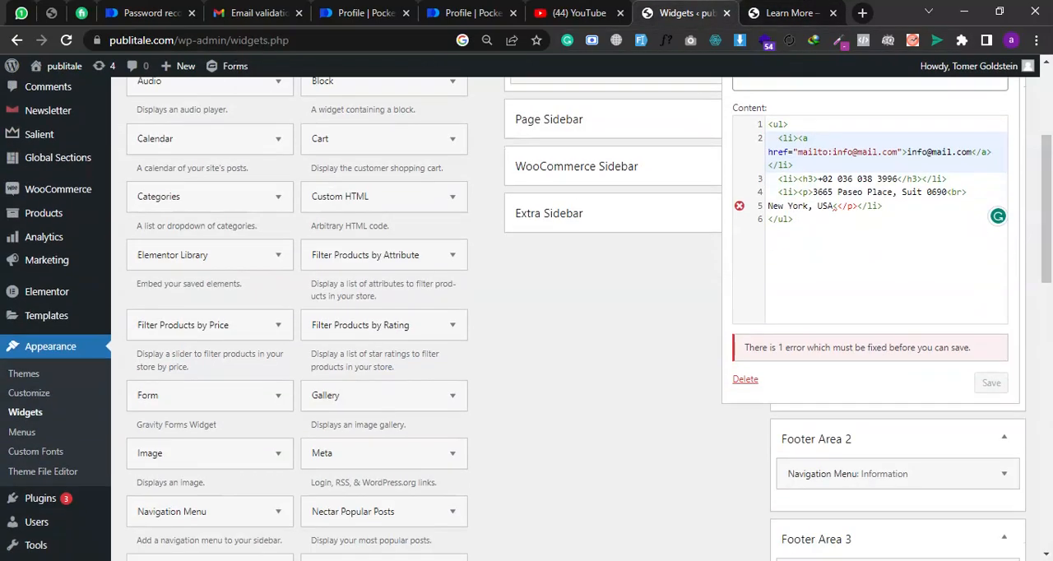
pyautogui.scroll(2, 860, 313)
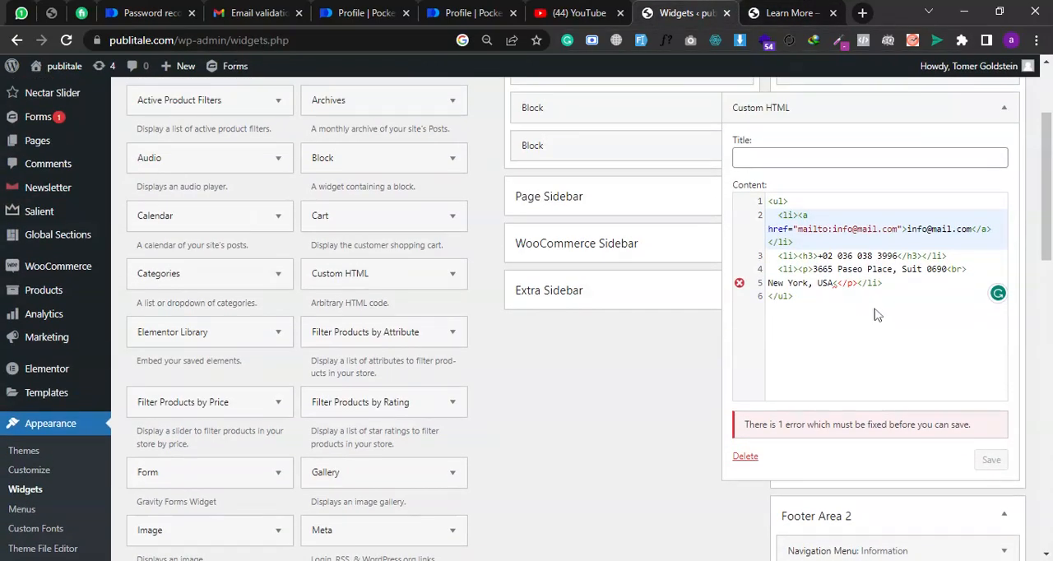
pyautogui.click(830, 283)
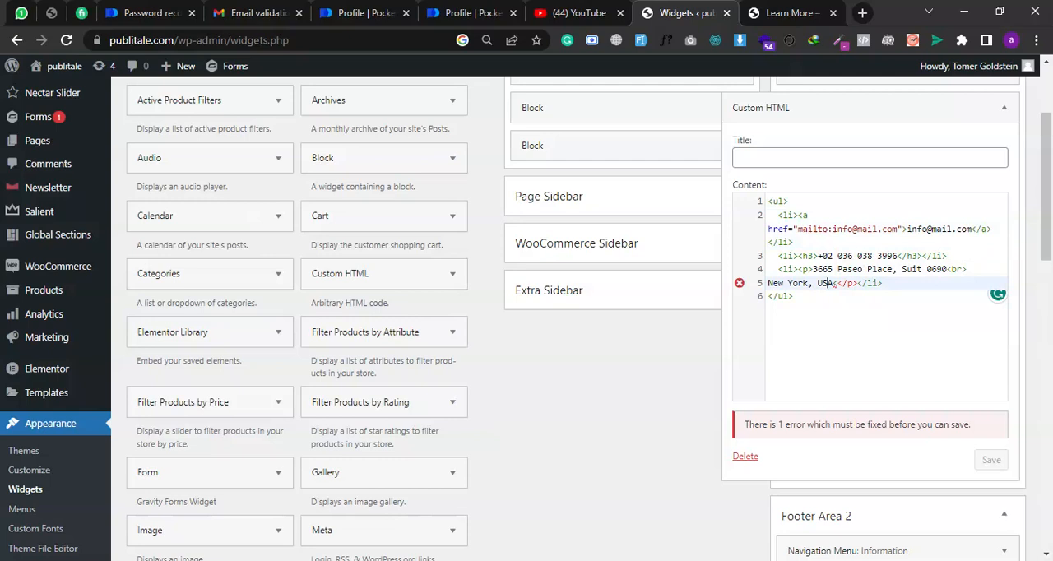
pyautogui.click(834, 283)
pyautogui.press('Delete')
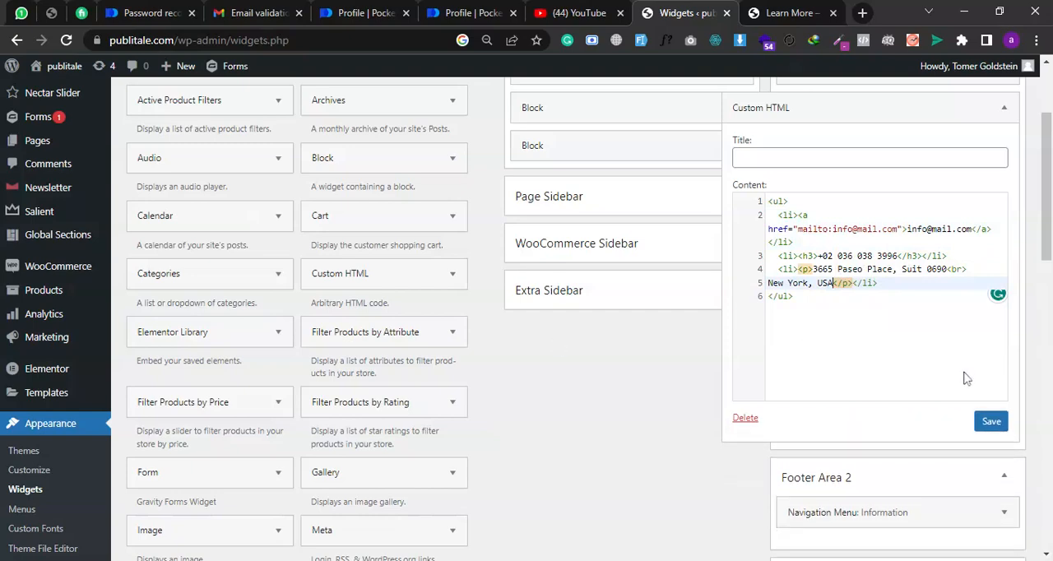
pyautogui.click(990, 423)
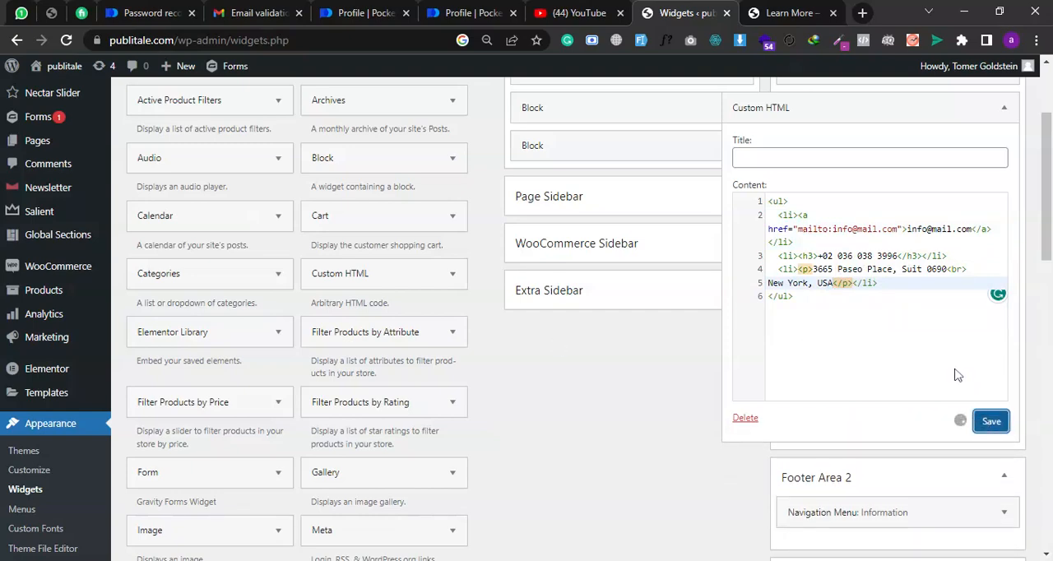
# - Check the Learn More footer, view the Information navigation menu widget's settings in Footer Area 2, and collapse that area
pyautogui.scroll(-2, 932, 492)
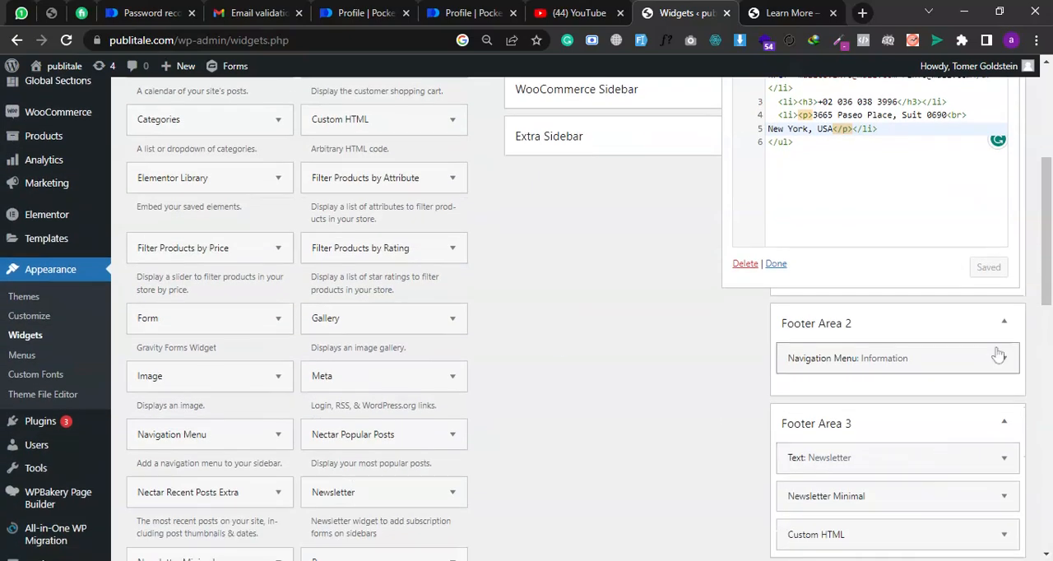
pyautogui.click(806, 12)
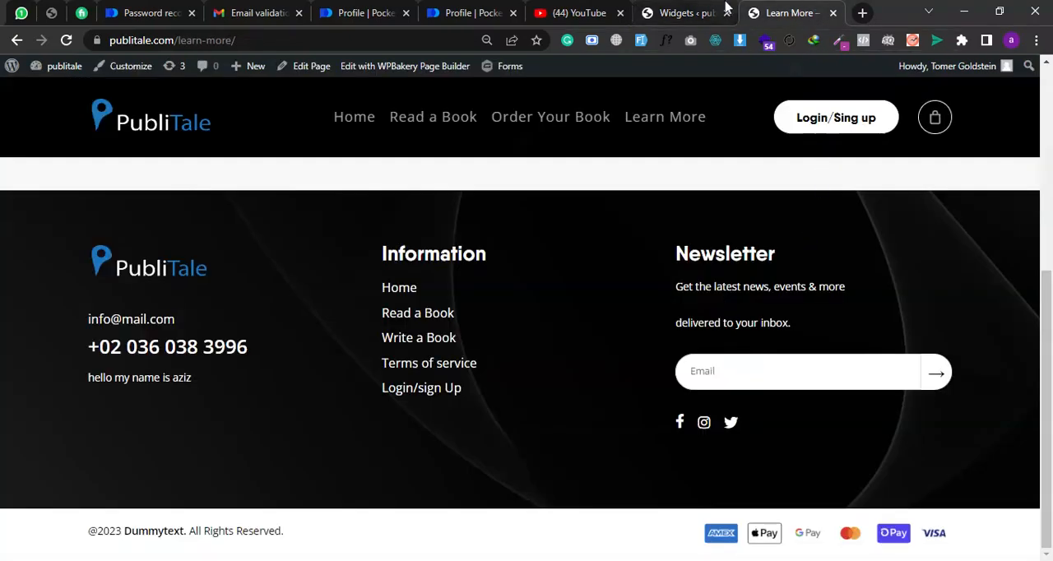
pyautogui.click(724, 8)
pyautogui.click(962, 360)
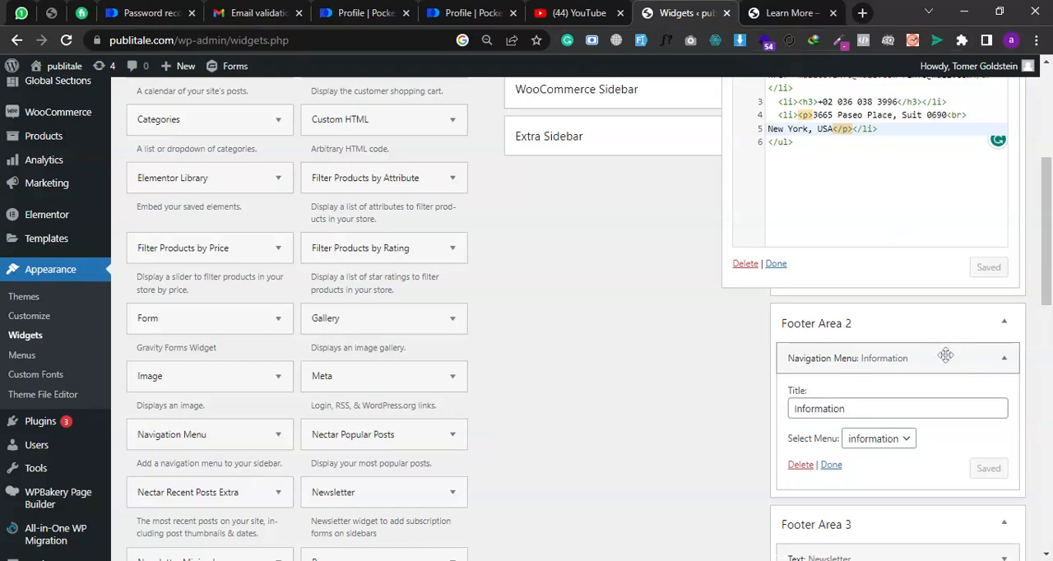
pyautogui.scroll(-2, 945, 355)
pyautogui.click(1006, 170)
pyautogui.scroll(1, 946, 156)
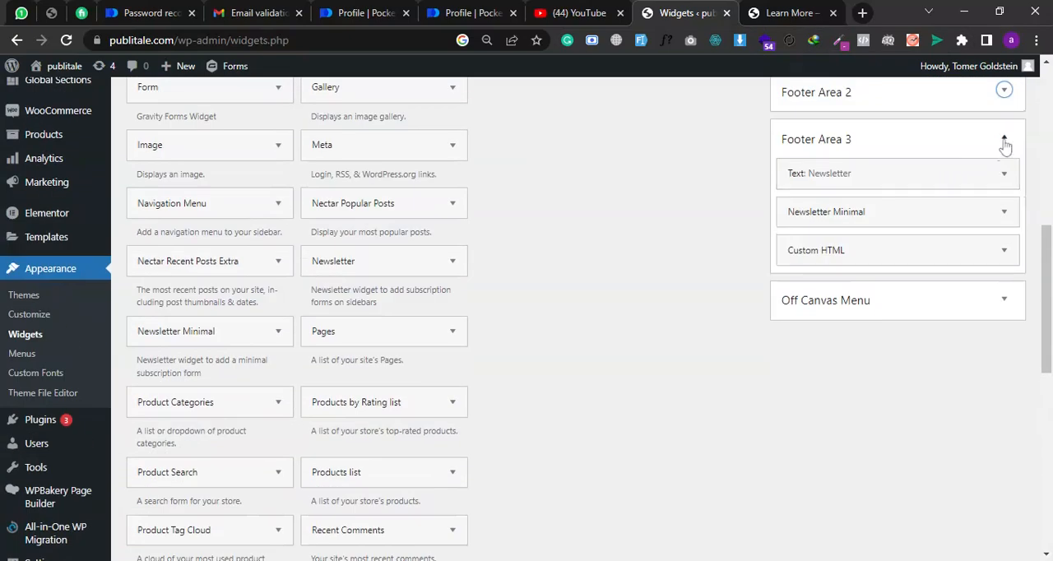
# - Highlight the title and first text line of Footer Area 3's Newsletter text widget, comparing them with the Learn More footer
pyautogui.click(1004, 139)
pyautogui.click(1004, 140)
pyautogui.click(1003, 174)
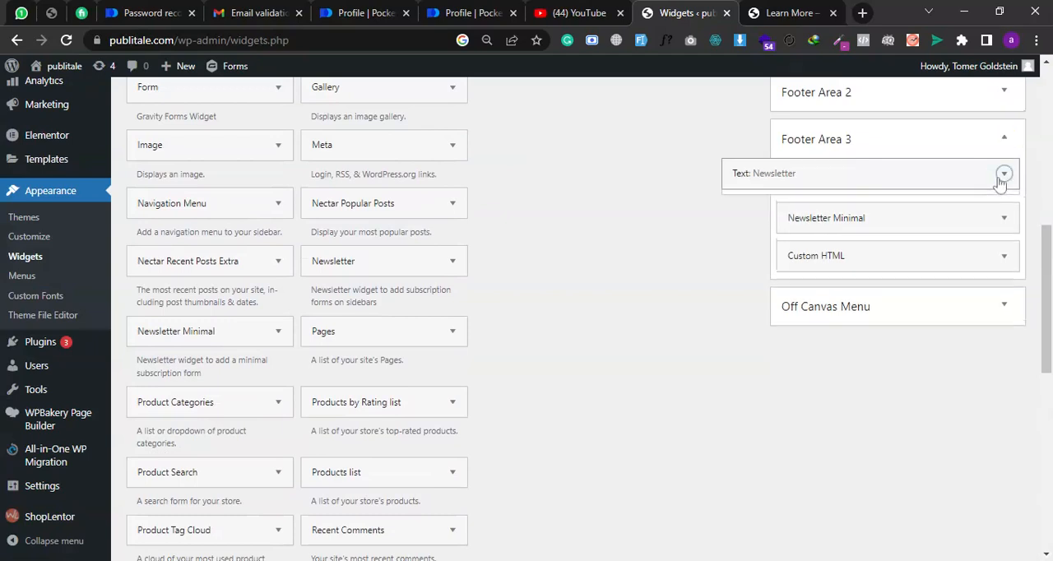
pyautogui.doubleClick(762, 225)
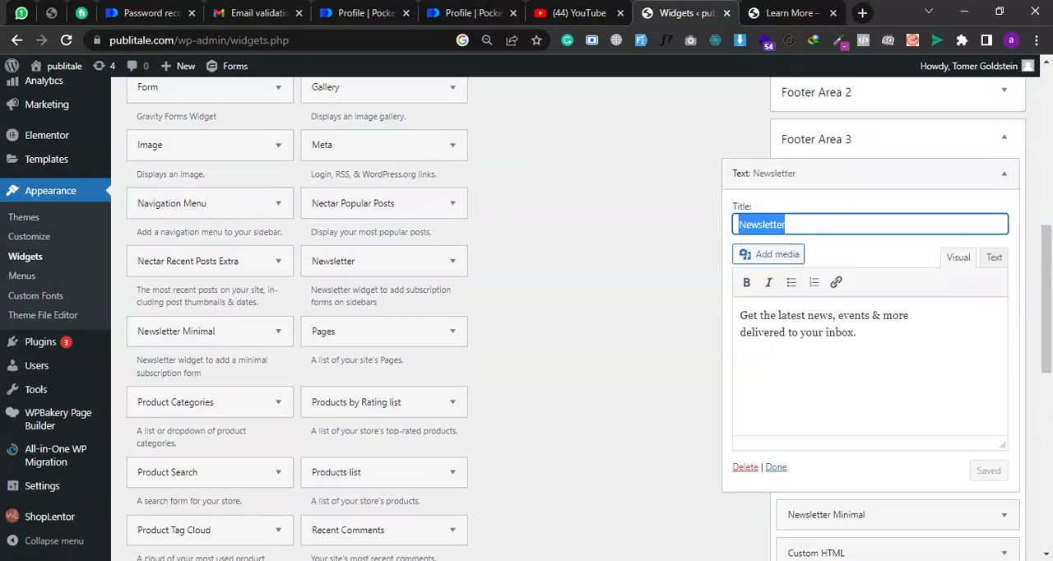
pyautogui.click(781, 12)
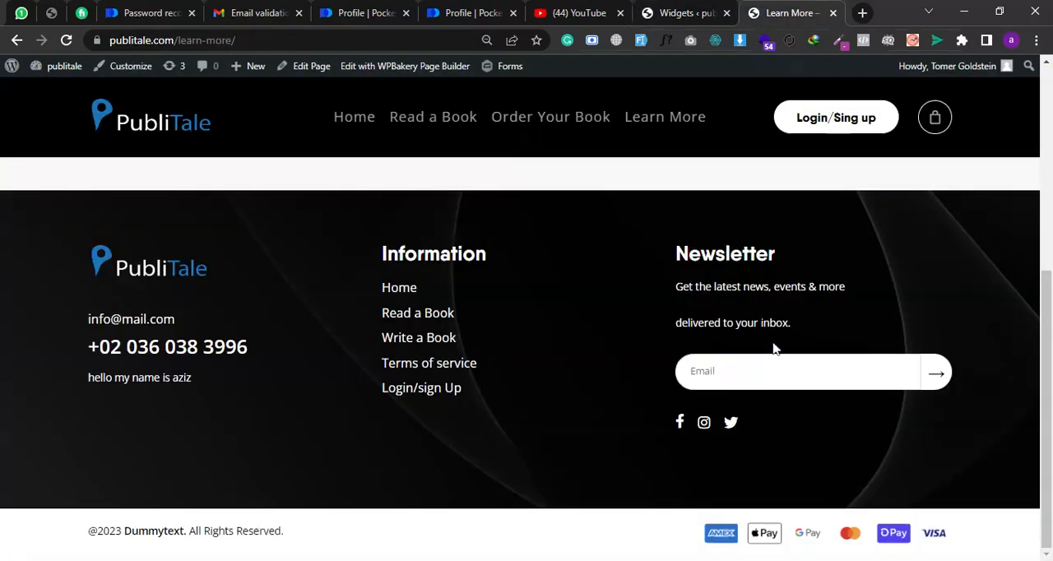
pyautogui.click(699, 12)
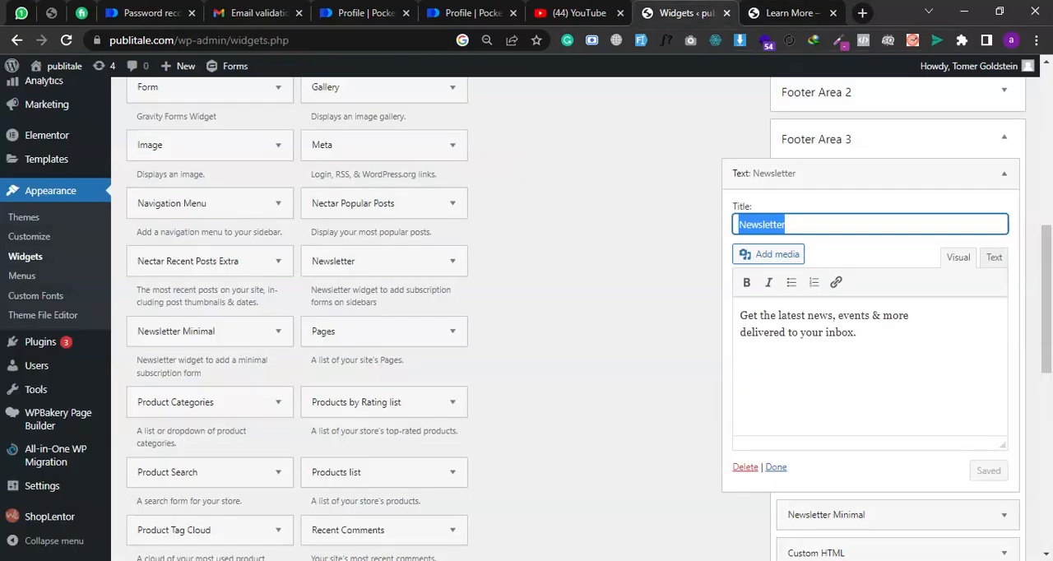
pyautogui.tripleClick(824, 316)
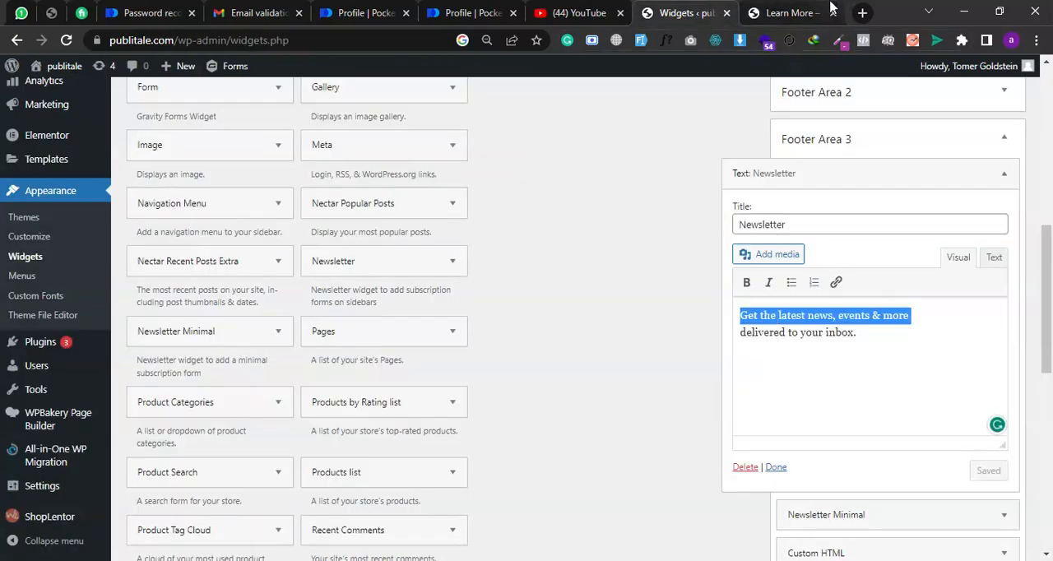
pyautogui.click(788, 12)
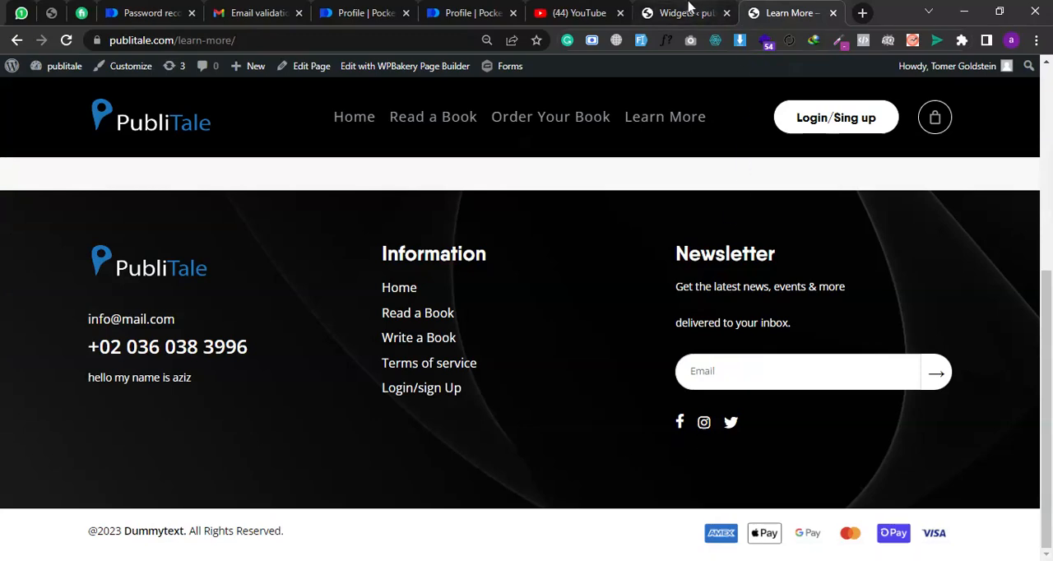
pyautogui.click(687, 10)
pyautogui.click(1004, 173)
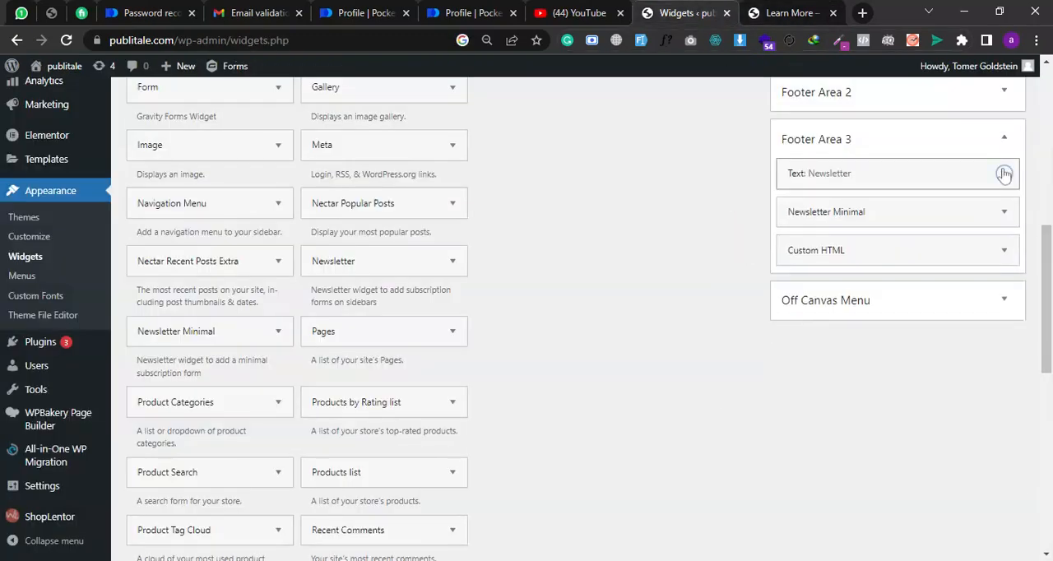
# - Check the footer's social icons, then open the Footer Area 3 Custom HTML widget and highlight the Facebook link's # placeholder
pyautogui.click(786, 12)
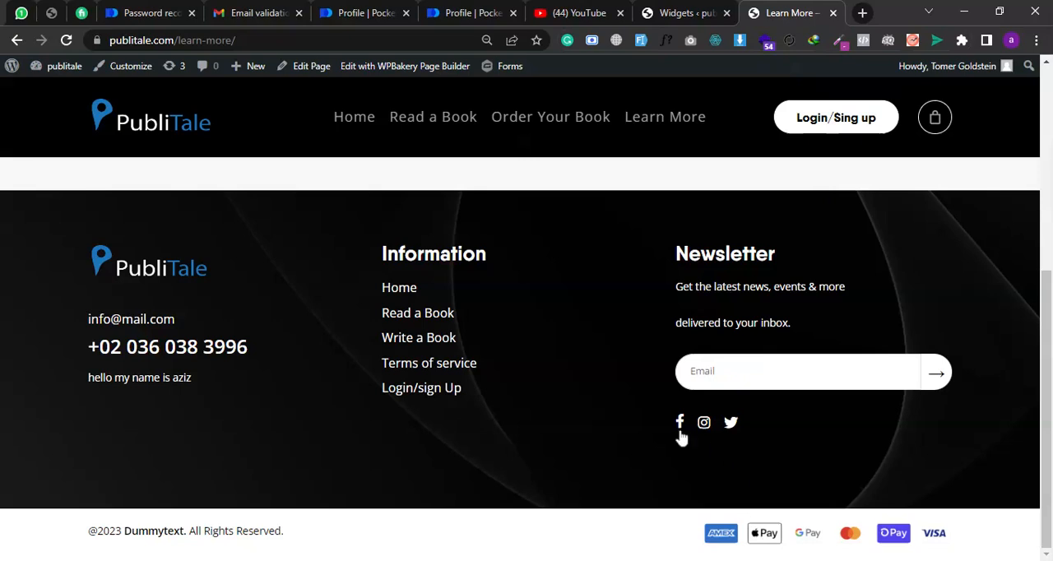
pyautogui.click(682, 12)
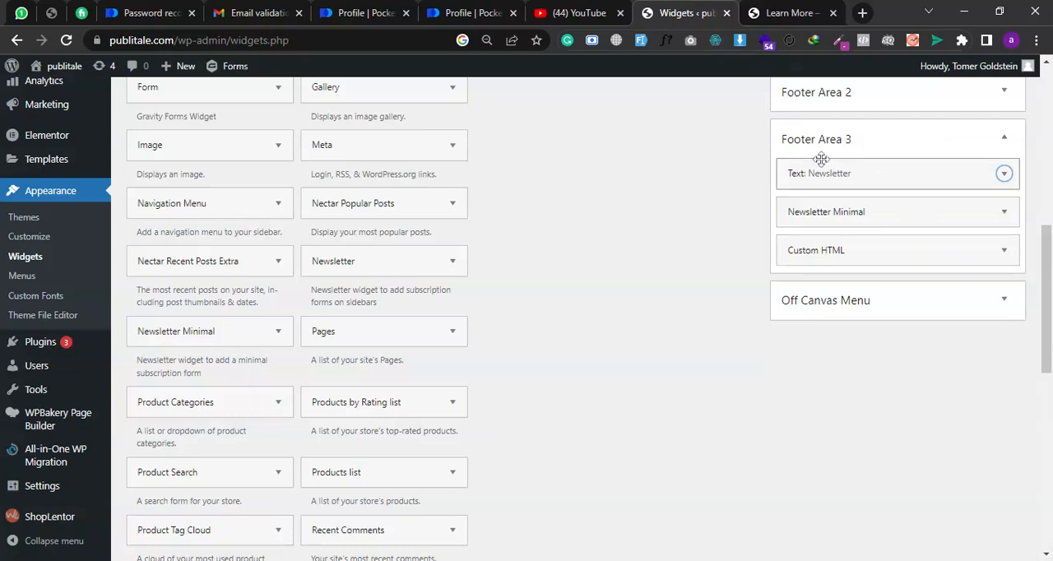
pyautogui.click(877, 241)
pyautogui.scroll(-1, 819, 284)
pyautogui.scroll(-1, 816, 284)
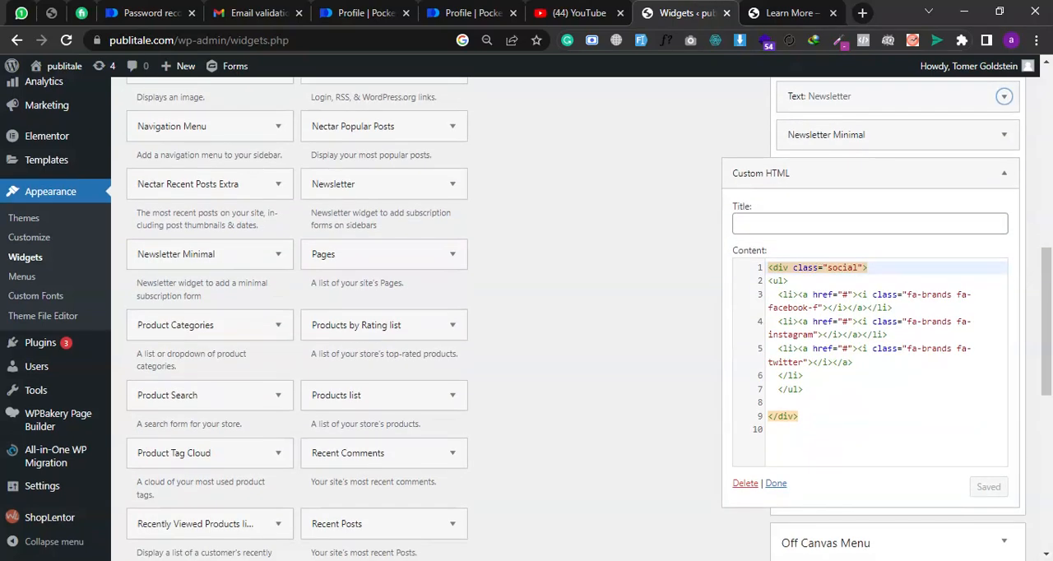
pyautogui.click(843, 295)
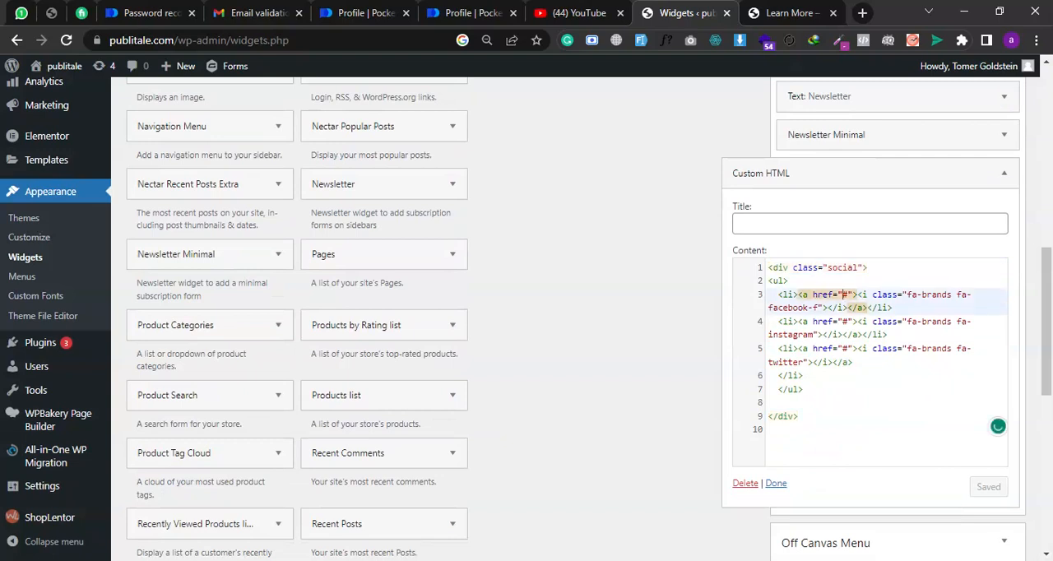
pyautogui.hotkey('shift', 'Right')
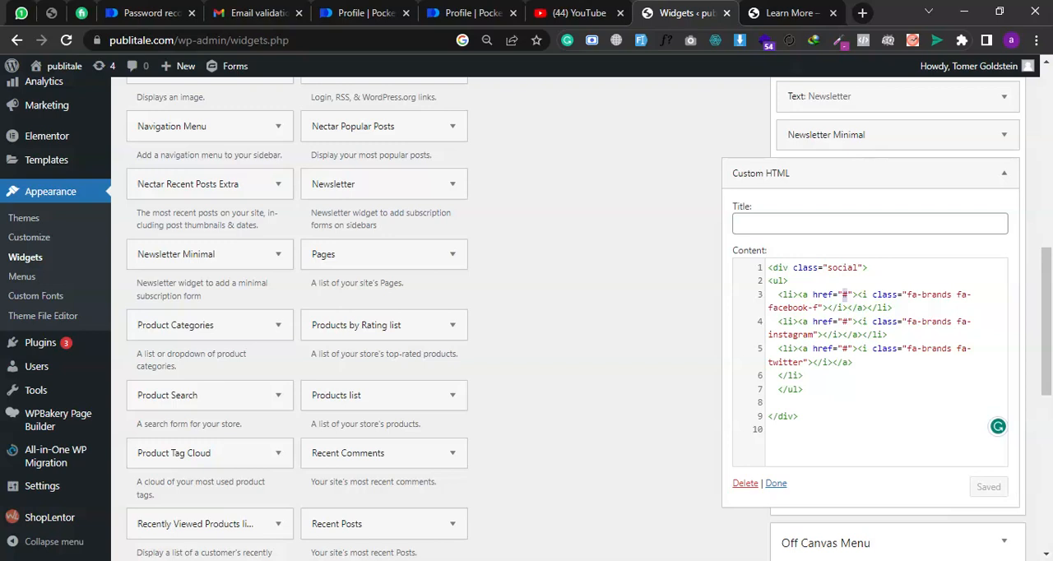
# - Highlight the facebook, instagram and twitter class names in the social links code, and the Twitter link's # placeholder
pyautogui.doubleClick(787, 308)
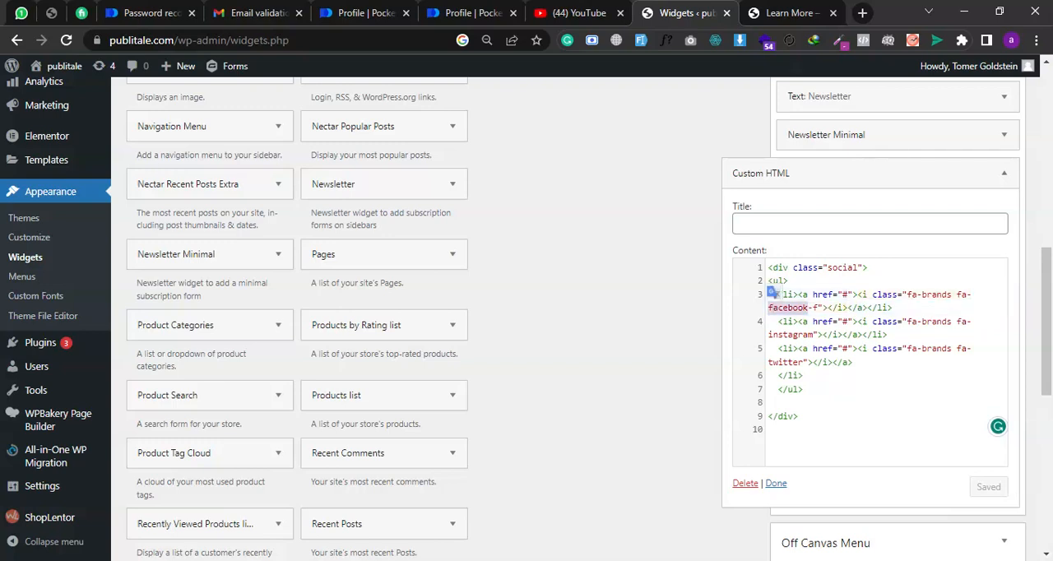
pyautogui.doubleClick(790, 335)
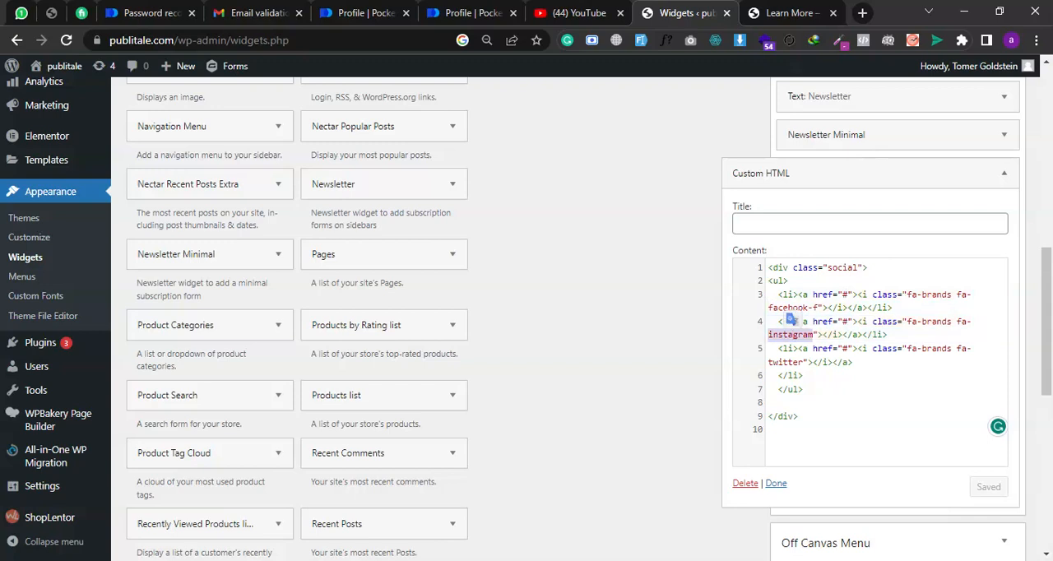
pyautogui.doubleClick(785, 362)
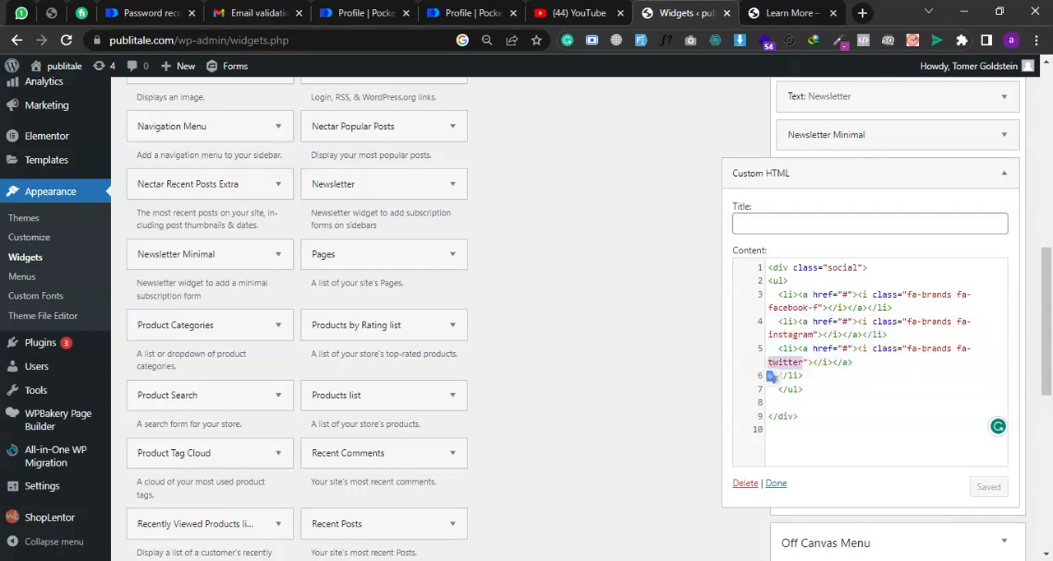
pyautogui.click(848, 349)
pyautogui.hotkey('shift', 'Left')
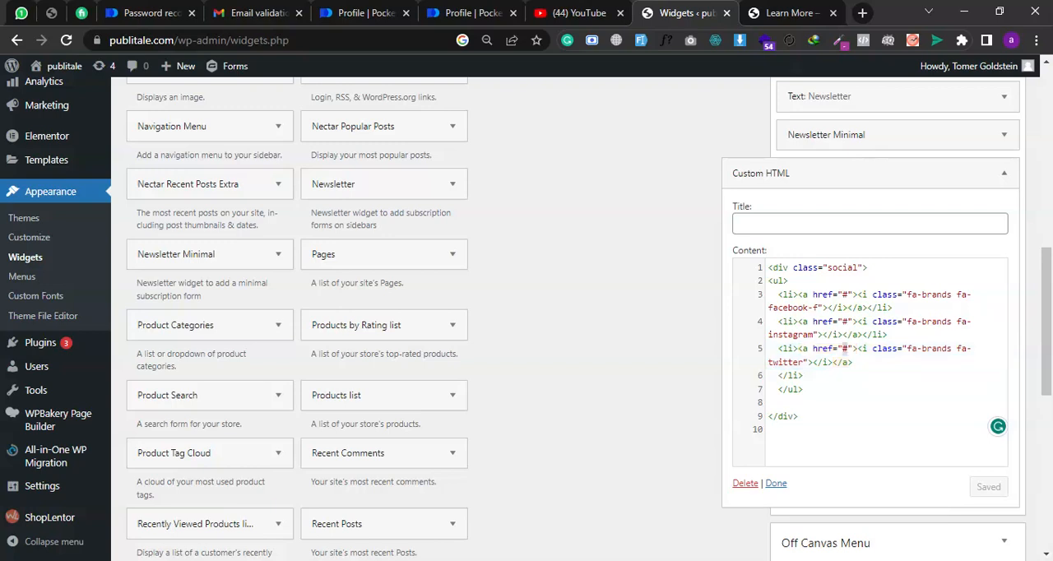
# - Check the header navigation on the Learn More page and open the WordPress menu editor
pyautogui.click(788, 12)
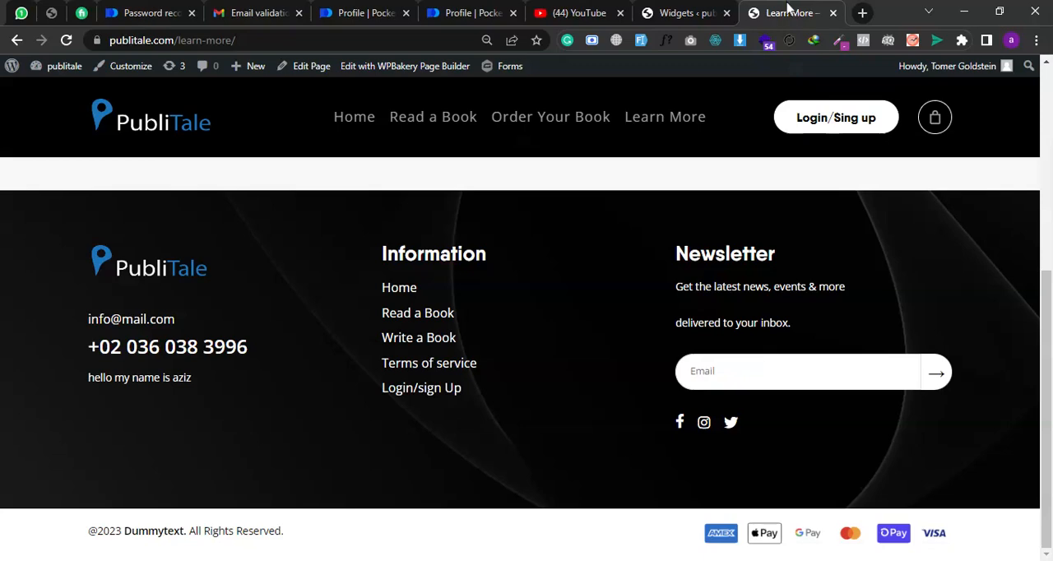
pyautogui.scroll(5, 531, 312)
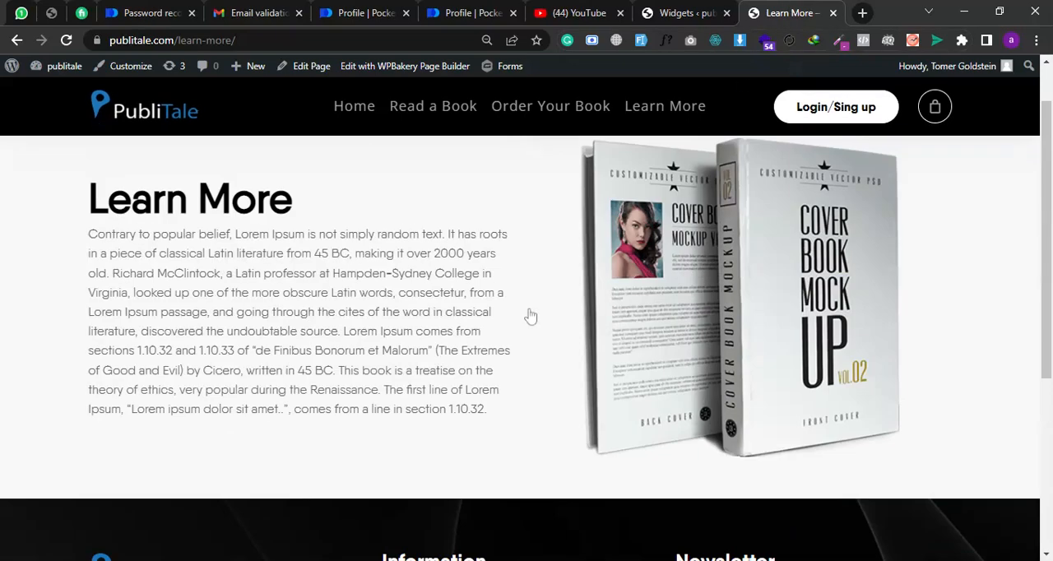
pyautogui.click(666, 12)
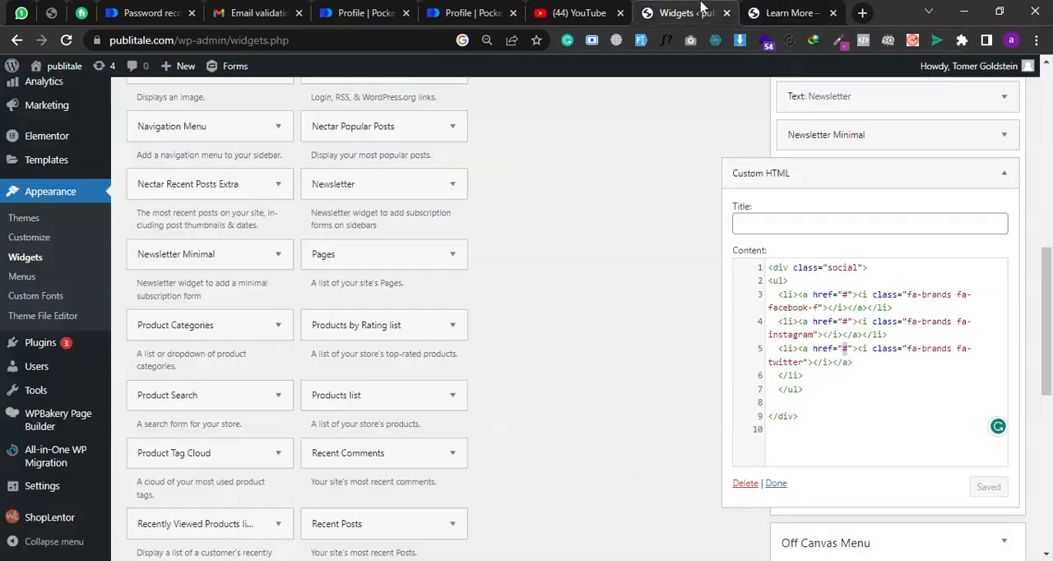
pyautogui.click(32, 277)
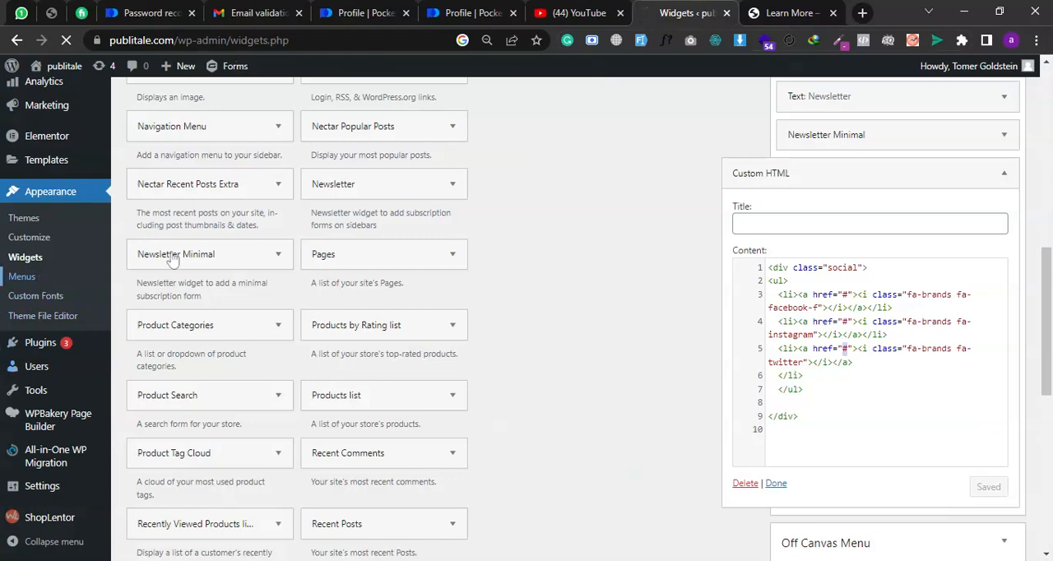
pyautogui.click(790, 13)
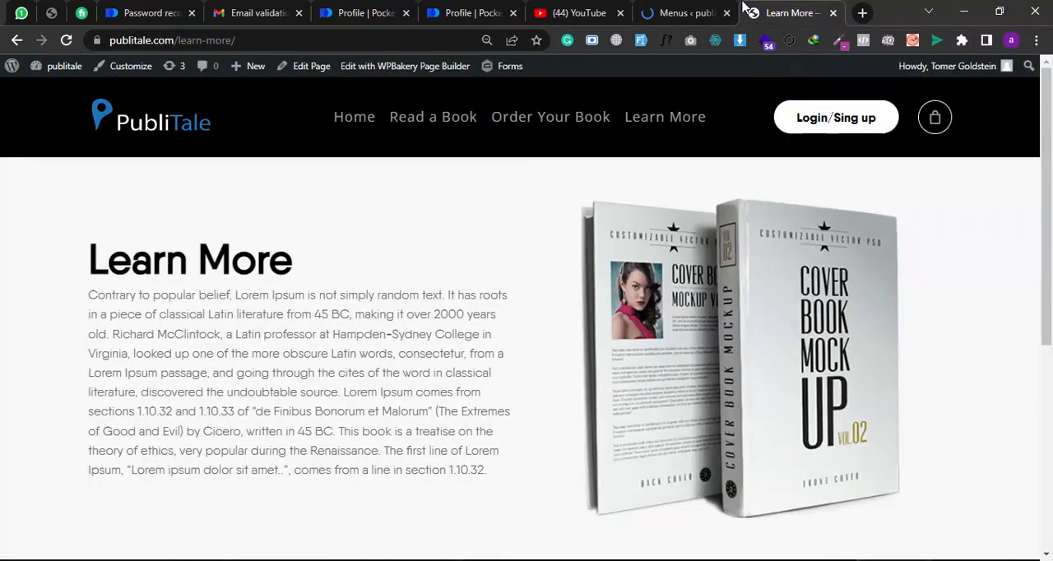
pyautogui.click(687, 12)
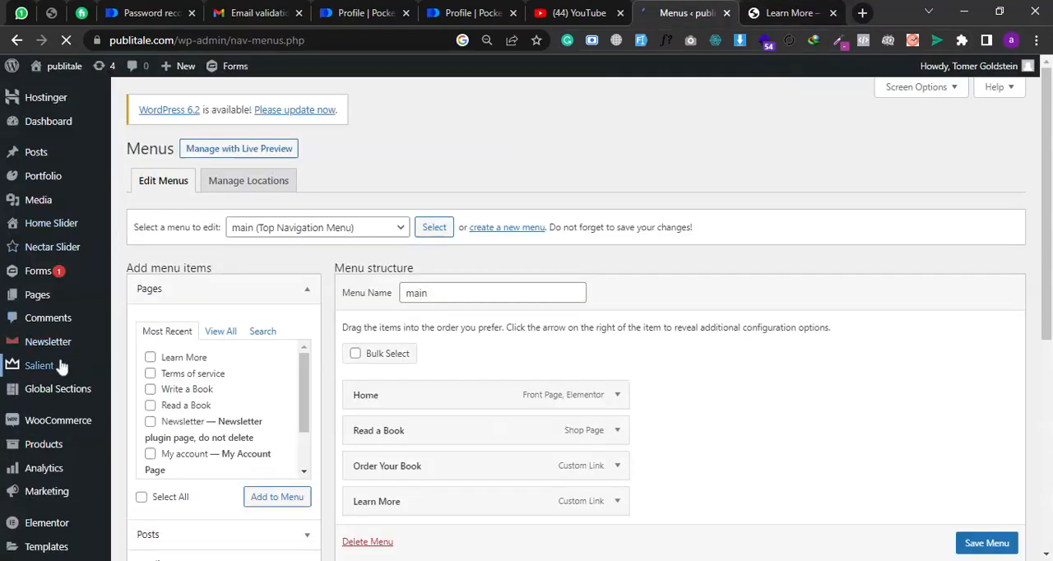
# - Expand the Home item in the main menu structure and highlight its navigation label
pyautogui.scroll(-3, 72, 433)
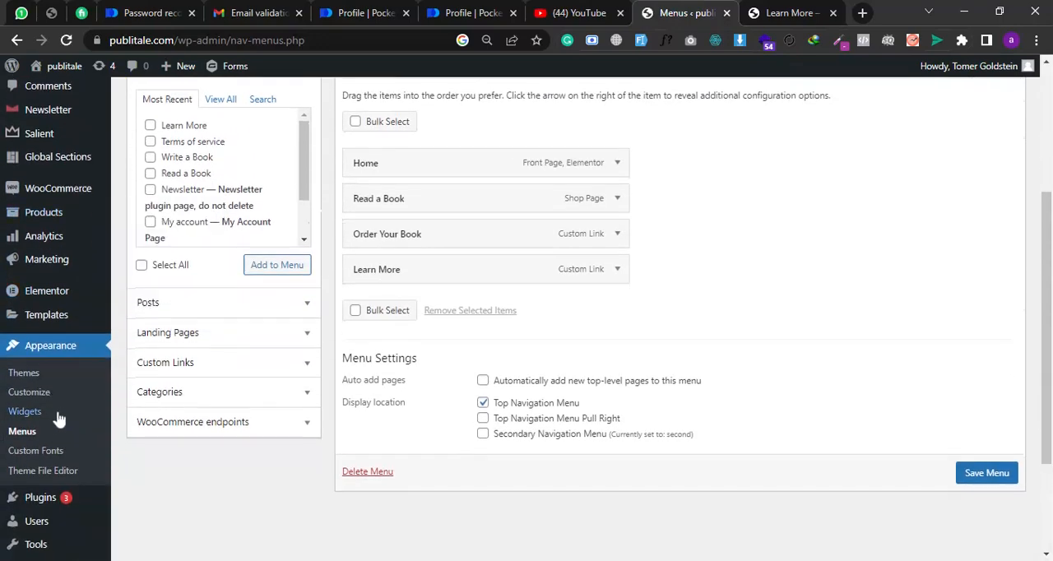
pyautogui.scroll(2, 576, 309)
pyautogui.click(617, 318)
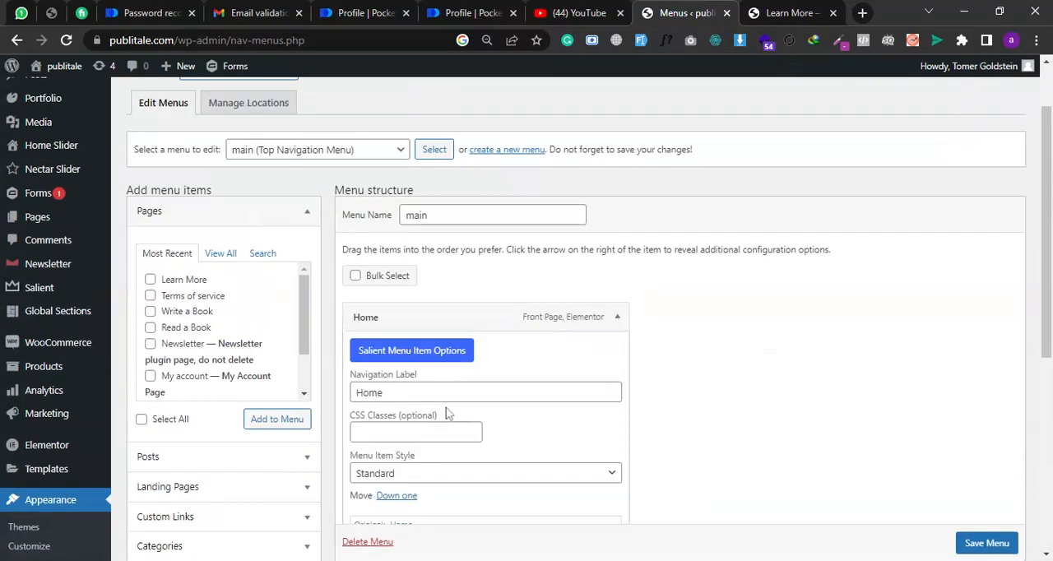
pyautogui.doubleClick(381, 392)
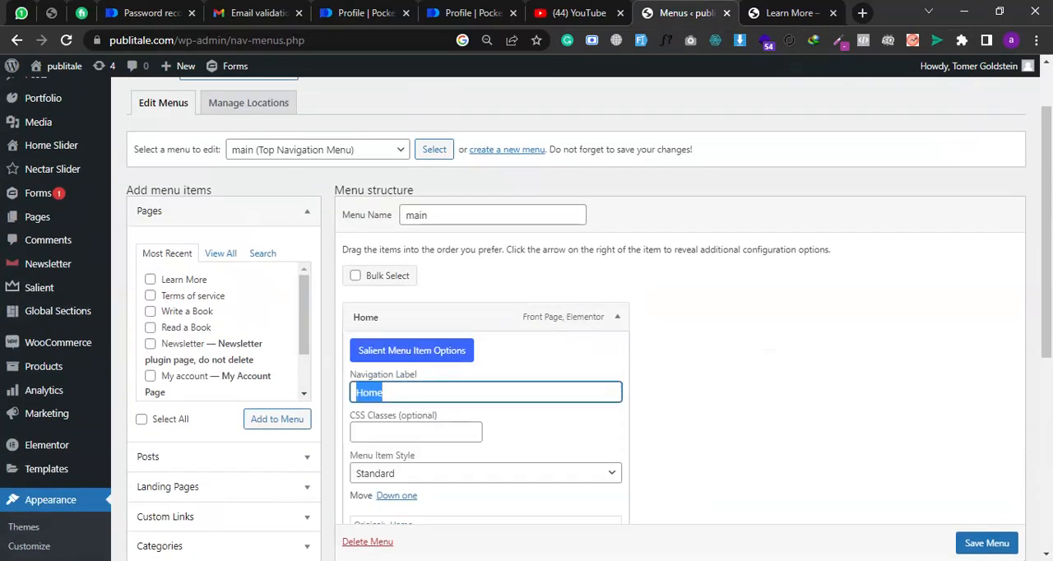
# - Collapse the Home item, then expand Read a Book, highlight its navigation label and collapse it again
pyautogui.click(616, 316)
pyautogui.scroll(-1, 543, 309)
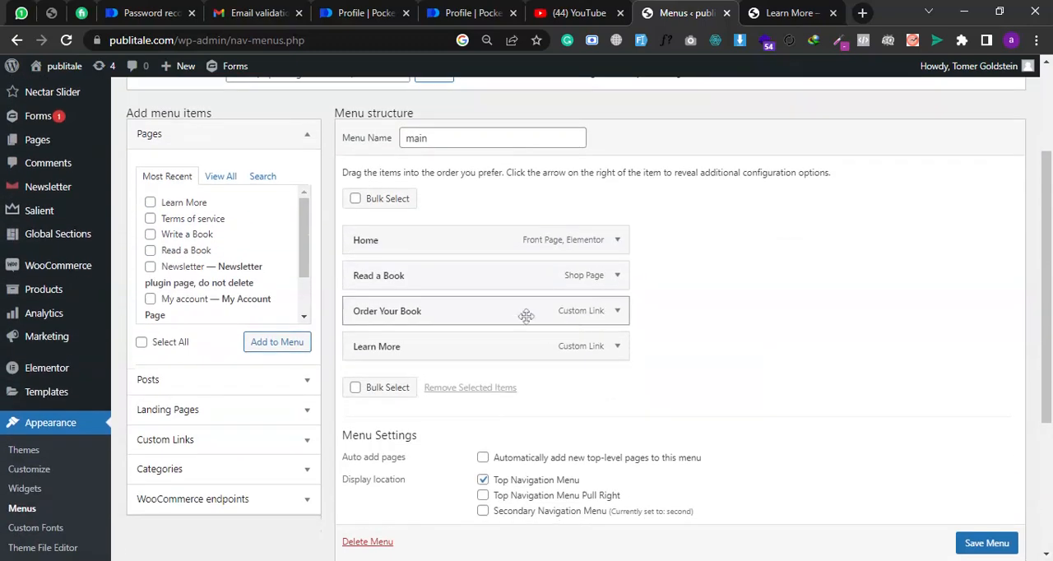
pyautogui.click(617, 282)
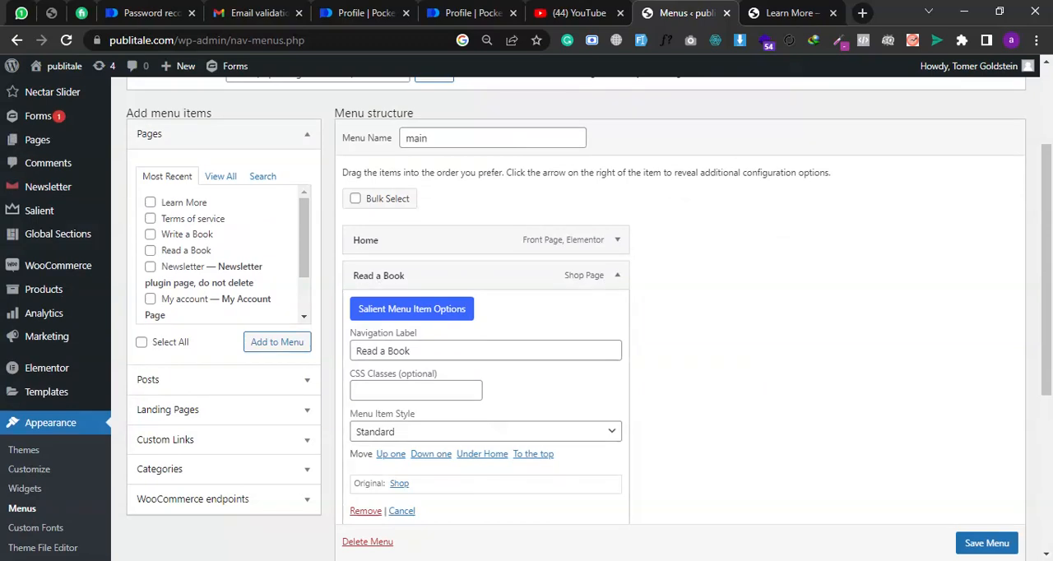
pyautogui.tripleClick(421, 356)
pyautogui.click(617, 276)
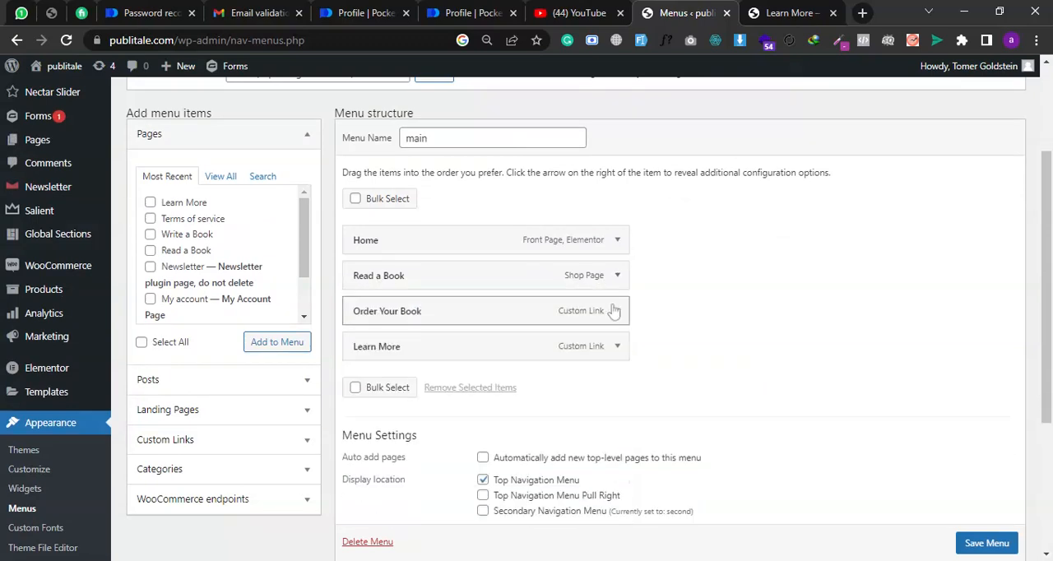
# - Expand the Order Your Book item in the main menu structure, highlight its navigation label and collapse it again
pyautogui.click(615, 310)
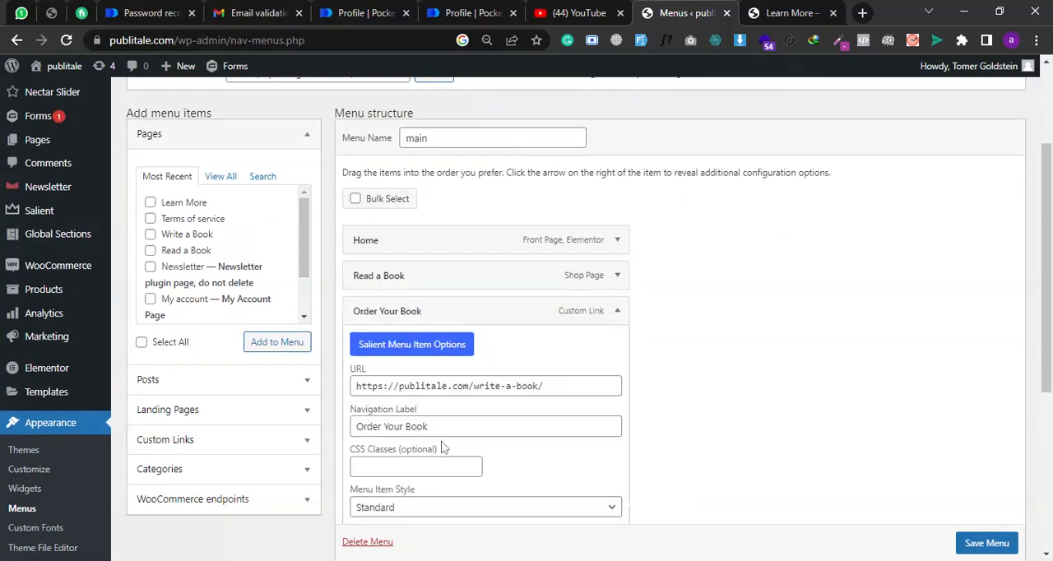
pyautogui.moveTo(424, 426); pyautogui.dragTo(370, 426)
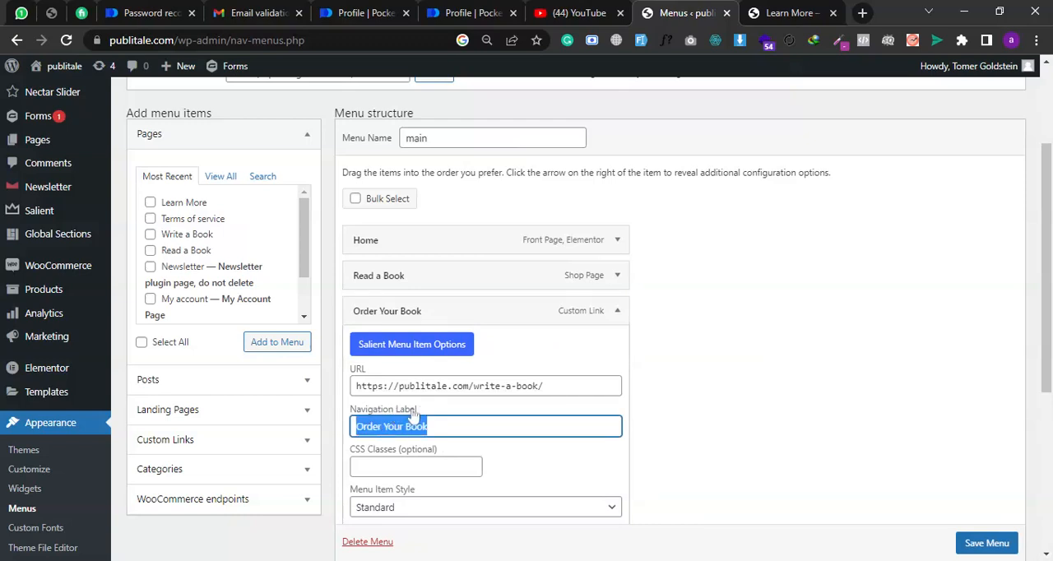
pyautogui.click(616, 311)
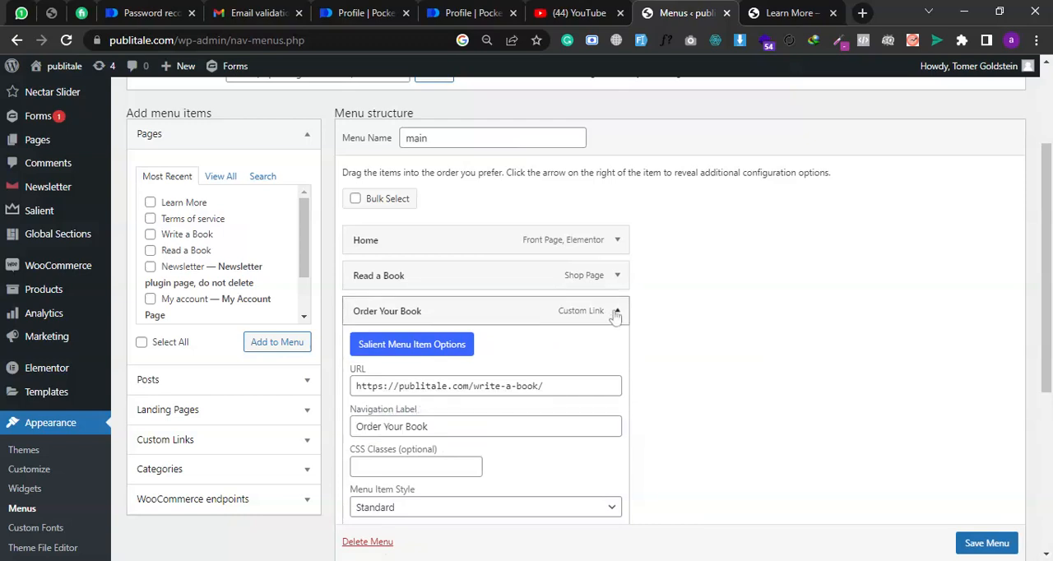
# - Save the main menu and switch to the Learn More page to check the header navigation
pyautogui.scroll(-5, 653, 370)
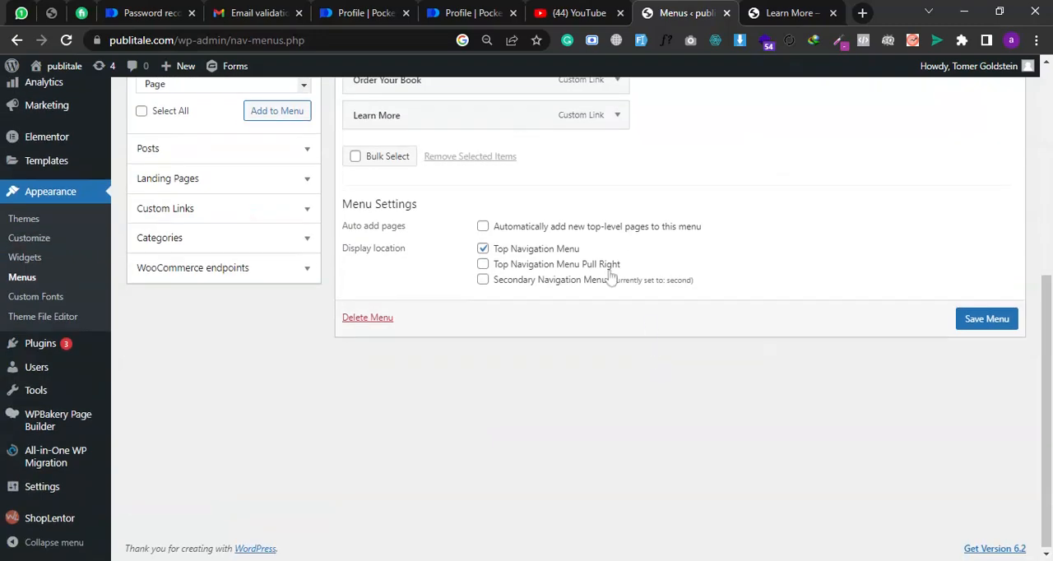
pyautogui.click(966, 322)
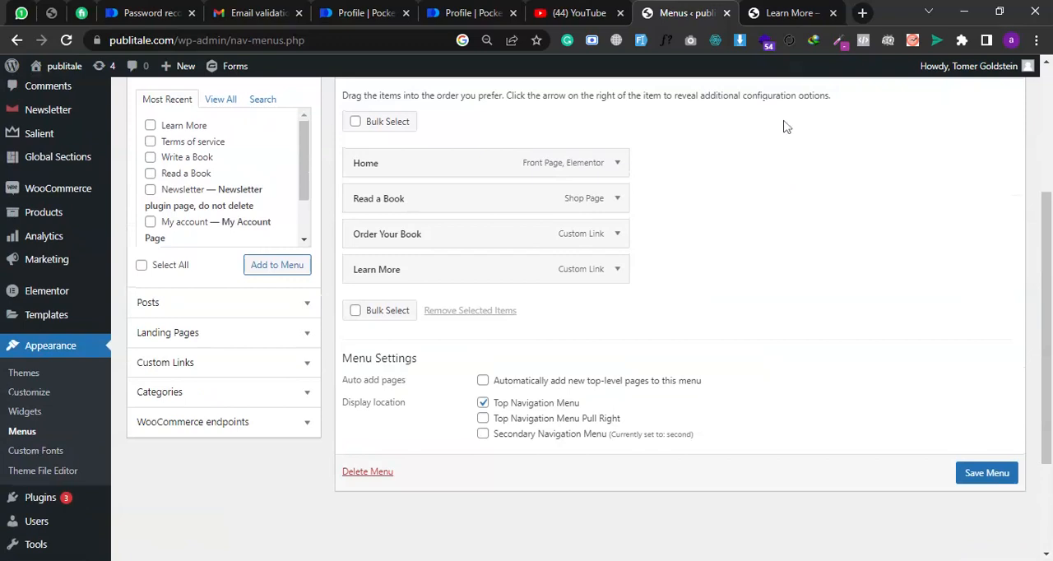
pyautogui.click(780, 10)
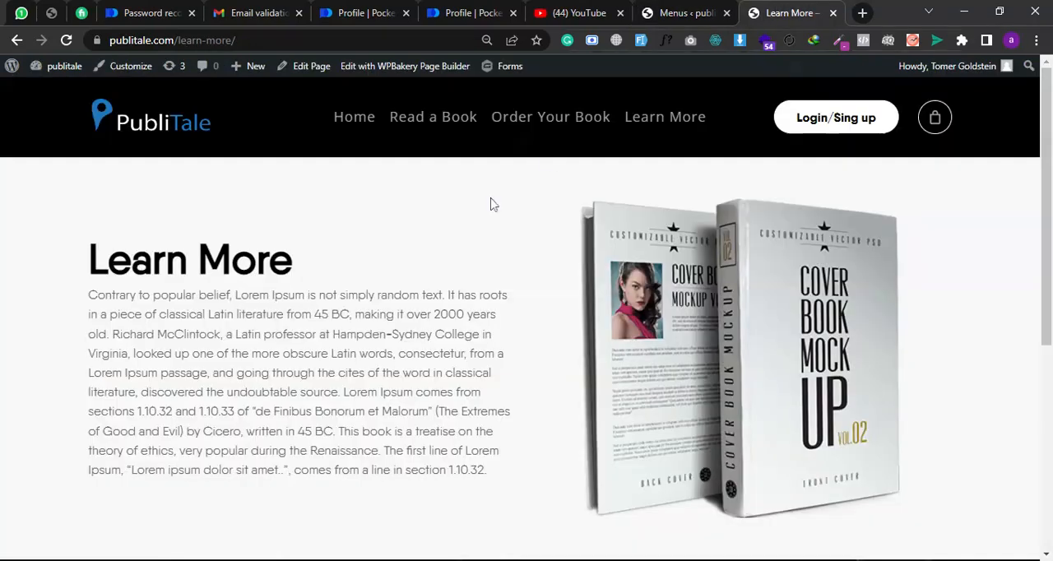